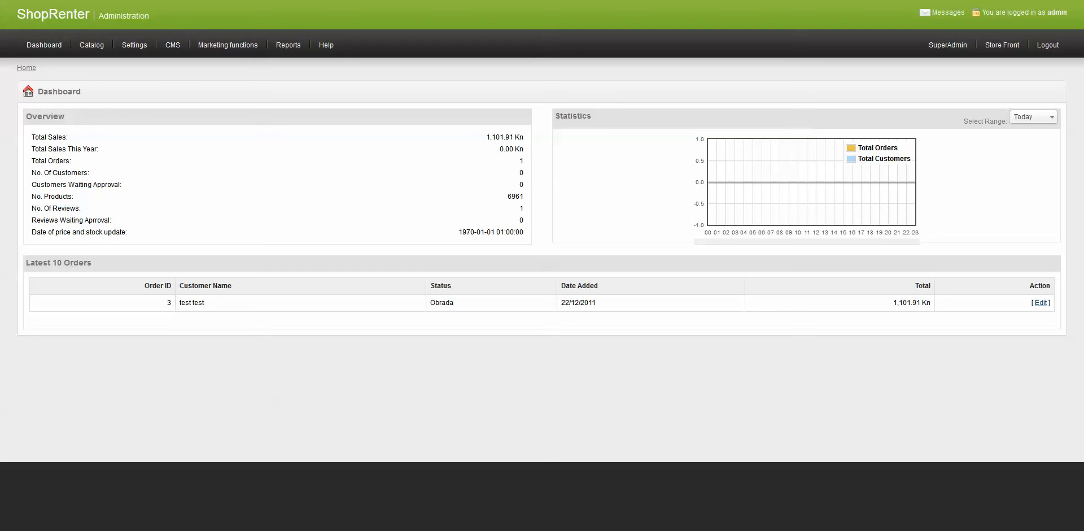
# Open the catalog's export of product information to XLS
pyautogui.moveTo(91, 45)
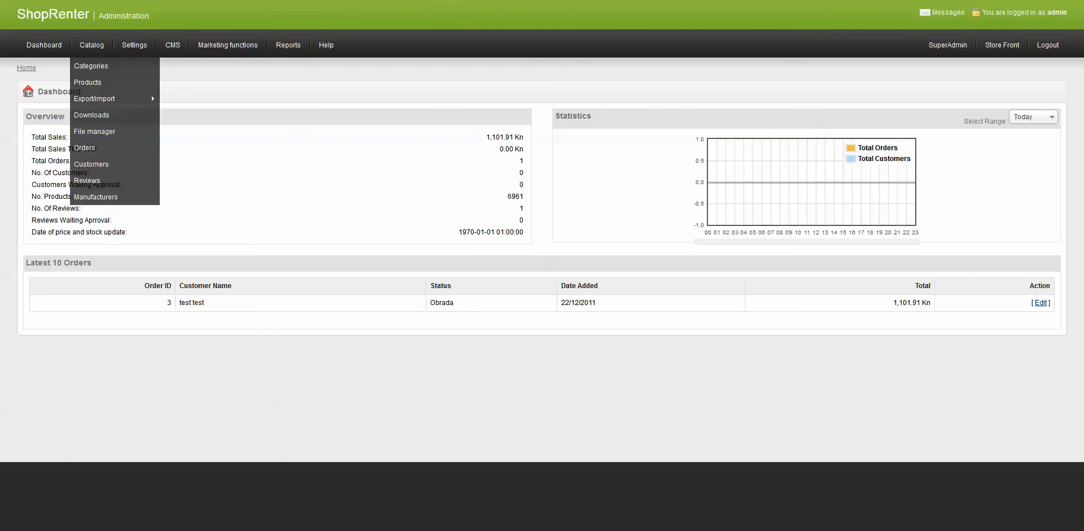
pyautogui.click(88, 82)
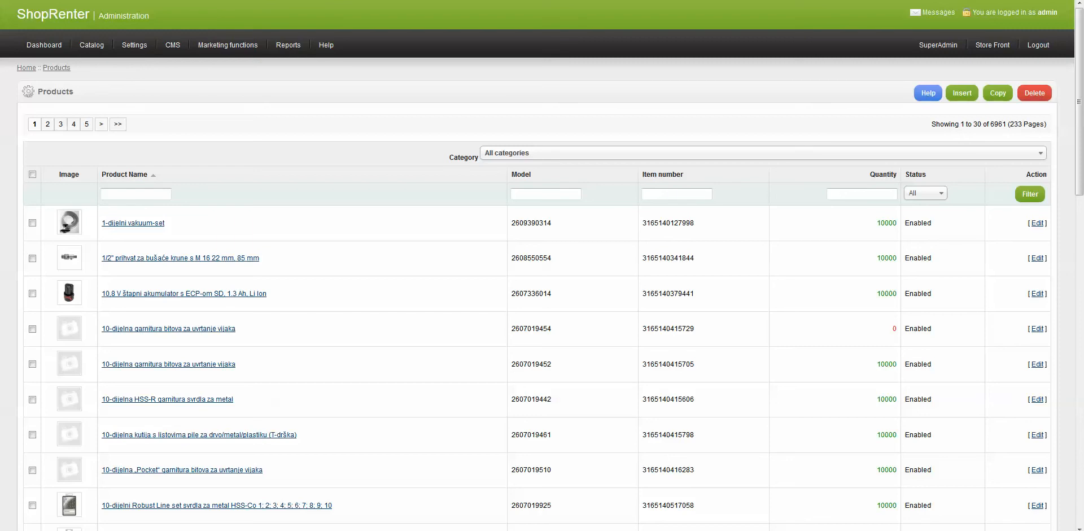
pyautogui.moveTo(92, 45)
pyautogui.moveTo(95, 99)
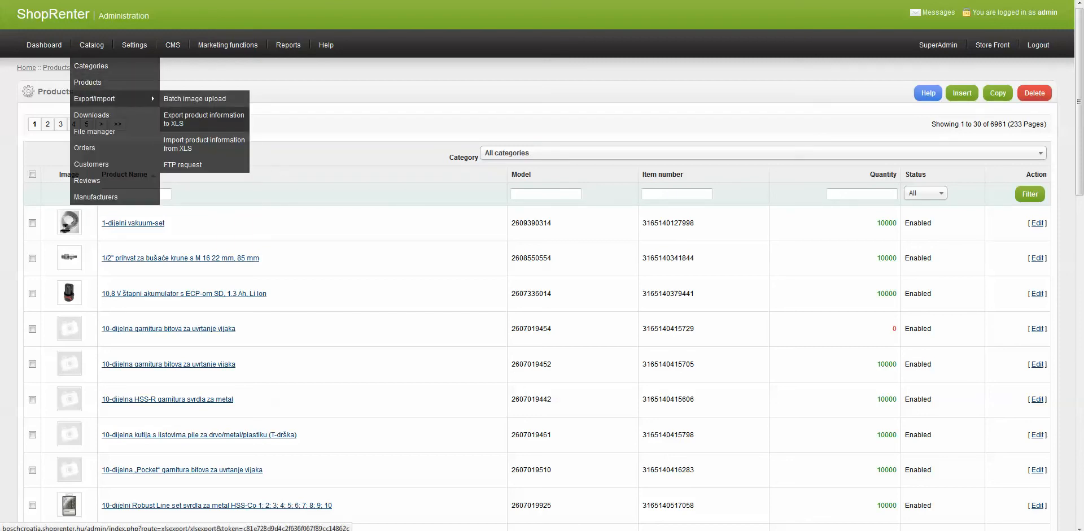
pyautogui.click(203, 118)
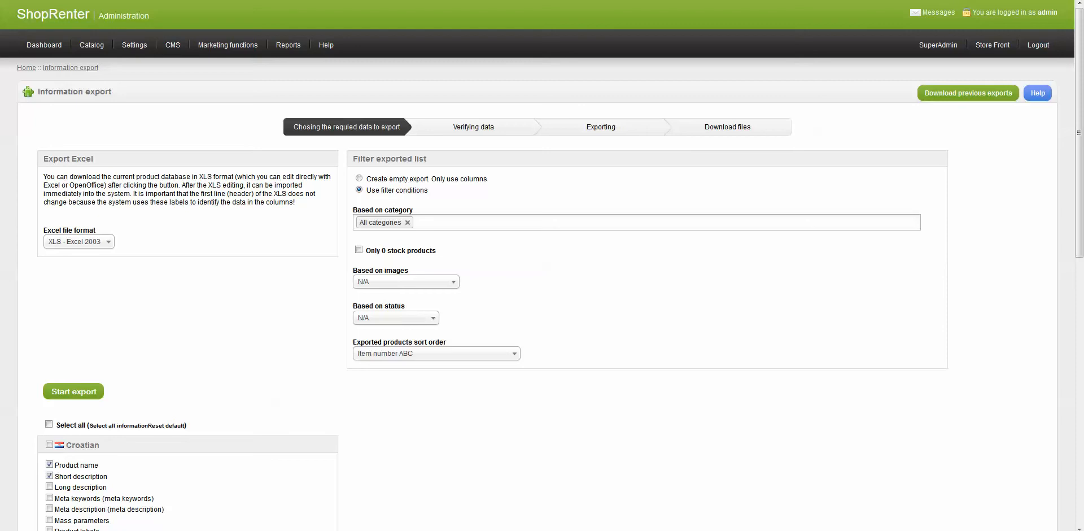
# Review the available Excel file format options without changing the format
pyautogui.moveTo(242, 202); pyautogui.dragTo(246, 202)
pyautogui.click(244, 202)
pyautogui.click(79, 242)
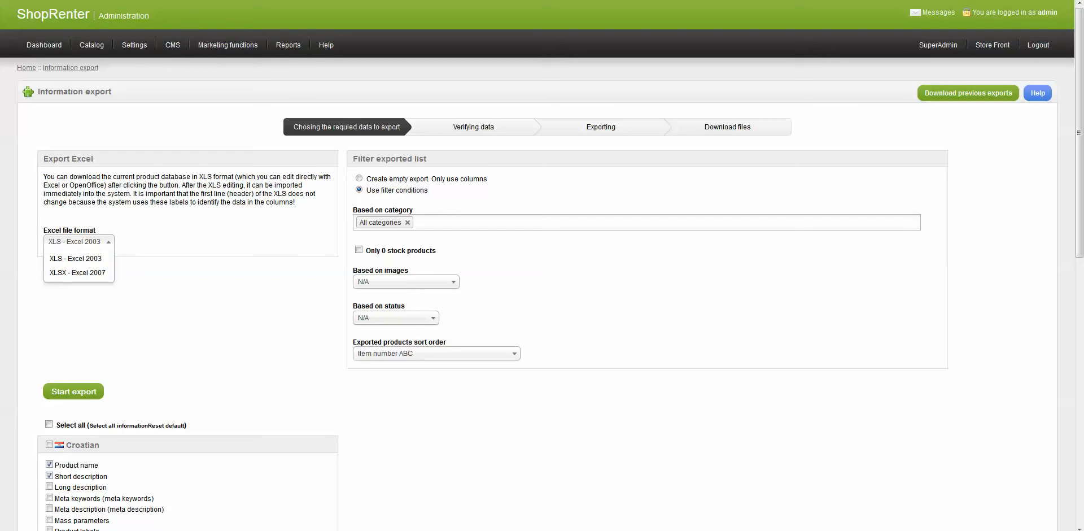
pyautogui.press('Escape')
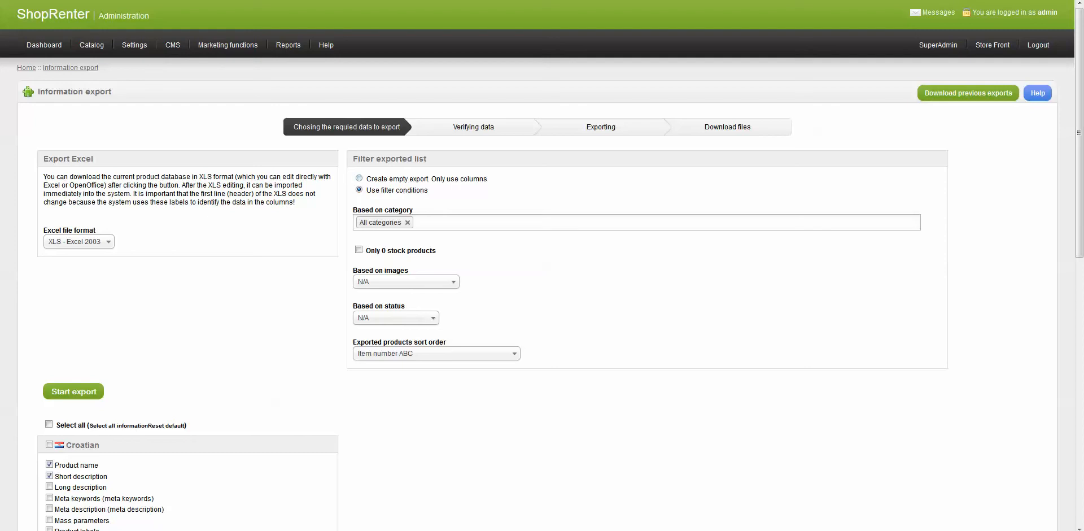
# Filter the export by category, adding Obrt/Industrija > Novosti > Sustavi usisavanja to the category filter
pyautogui.click(359, 178)
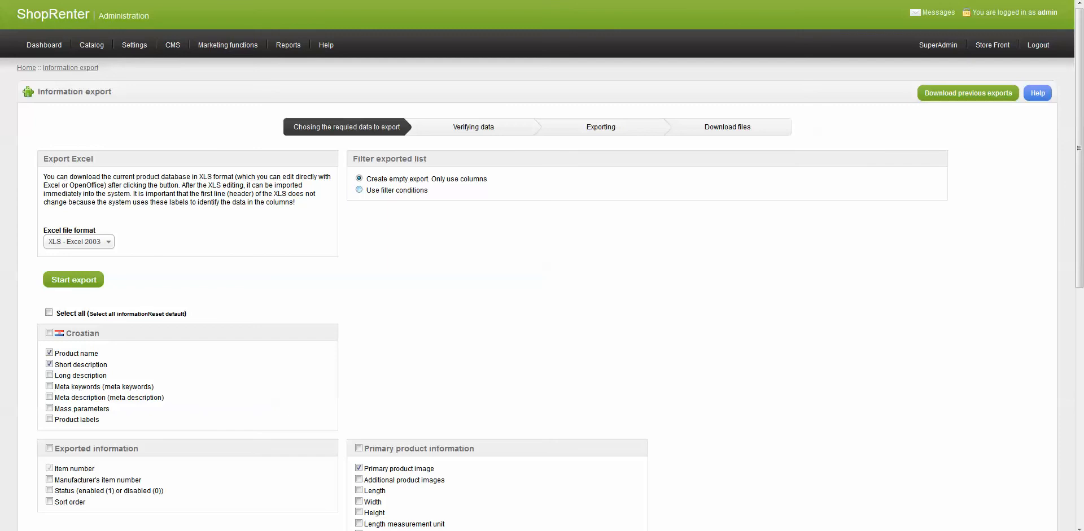
pyautogui.click(359, 190)
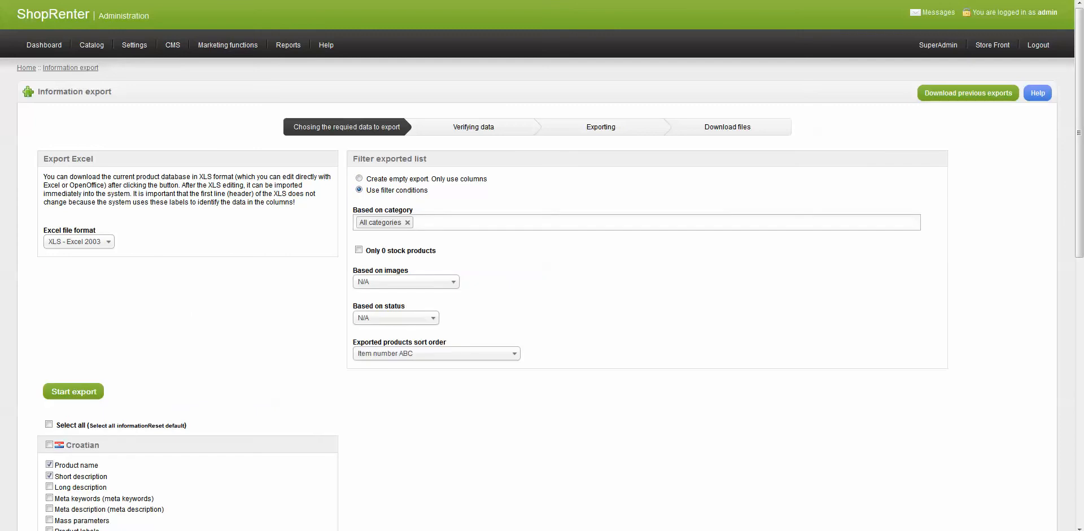
pyautogui.click(440, 223)
pyautogui.press('Down')
pyautogui.press('Down')
pyautogui.press('Down')
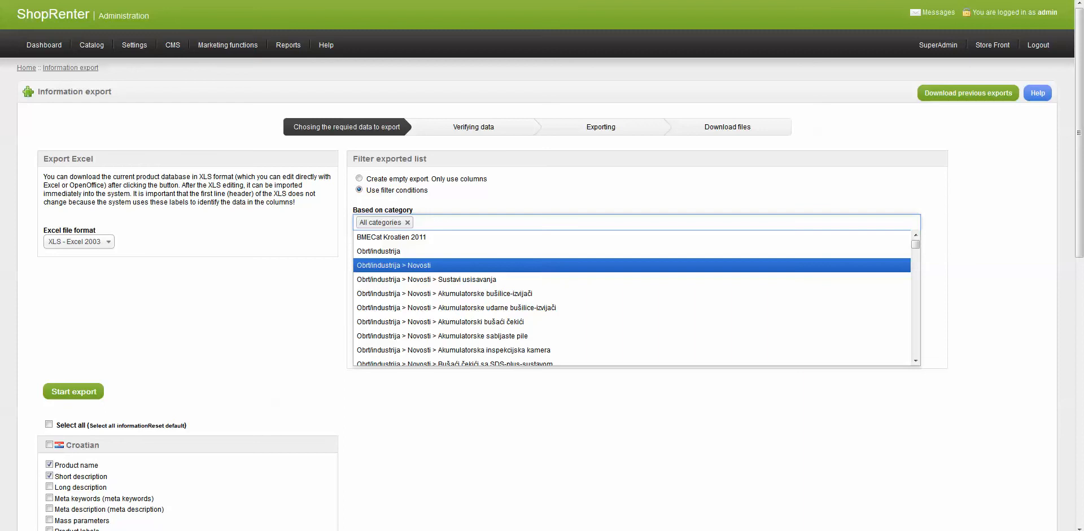
pyautogui.press('Return')
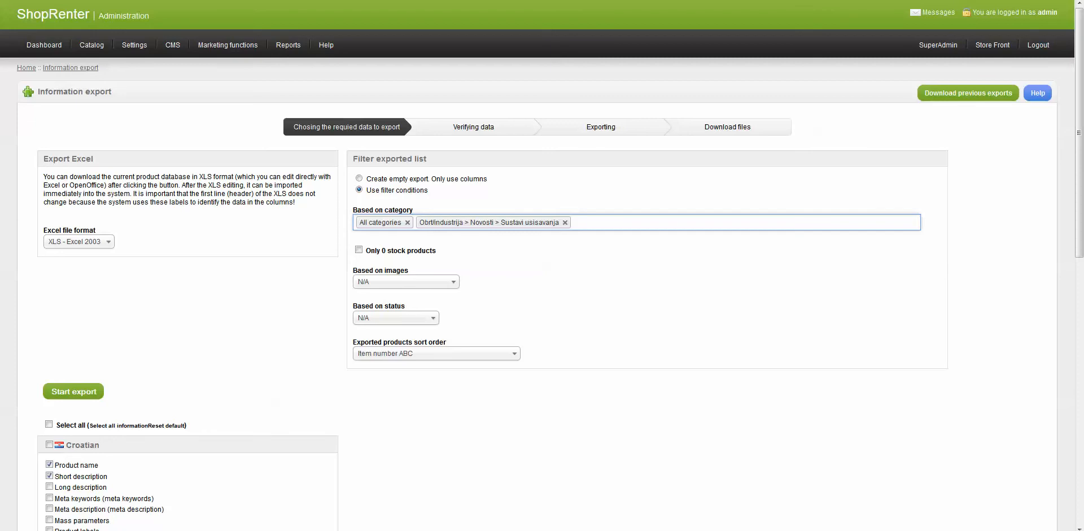
# Select all export fields, then reset the field selection to default
pyautogui.scroll(-3, 542, 266)
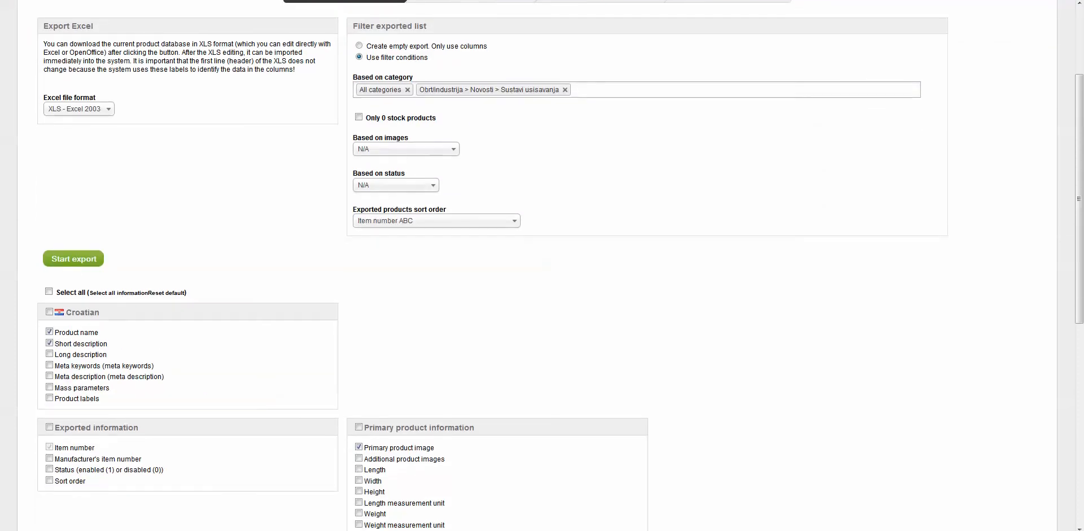
pyautogui.scroll(-5, 543, 266)
pyautogui.scroll(-1, 542, 266)
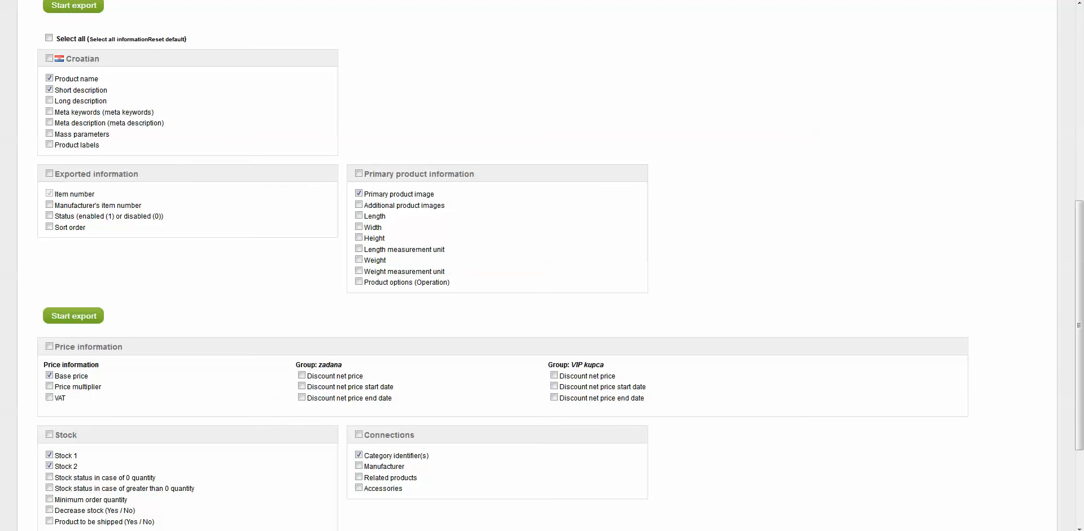
pyautogui.scroll(1, 542, 266)
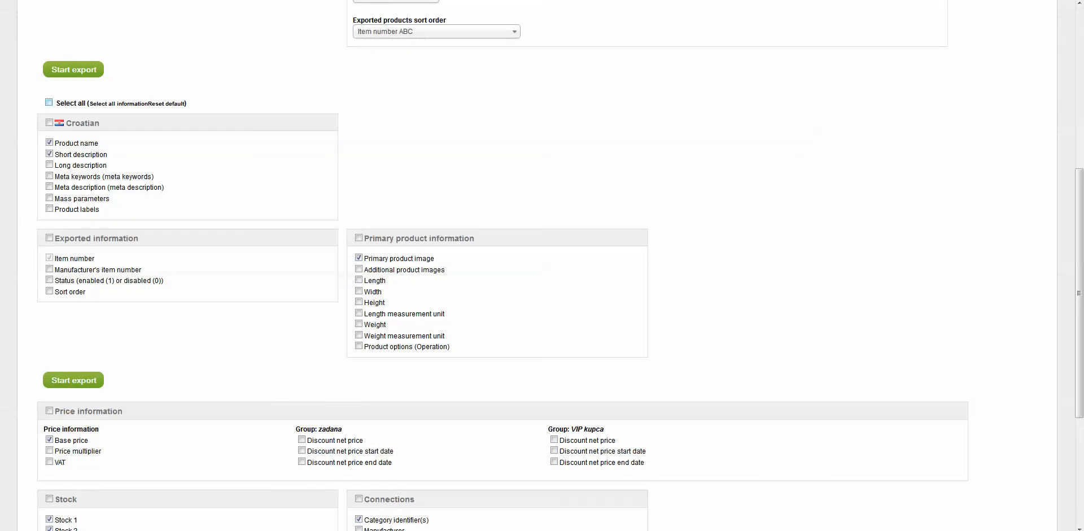
pyautogui.click(49, 102)
pyautogui.scroll(-2, 542, 265)
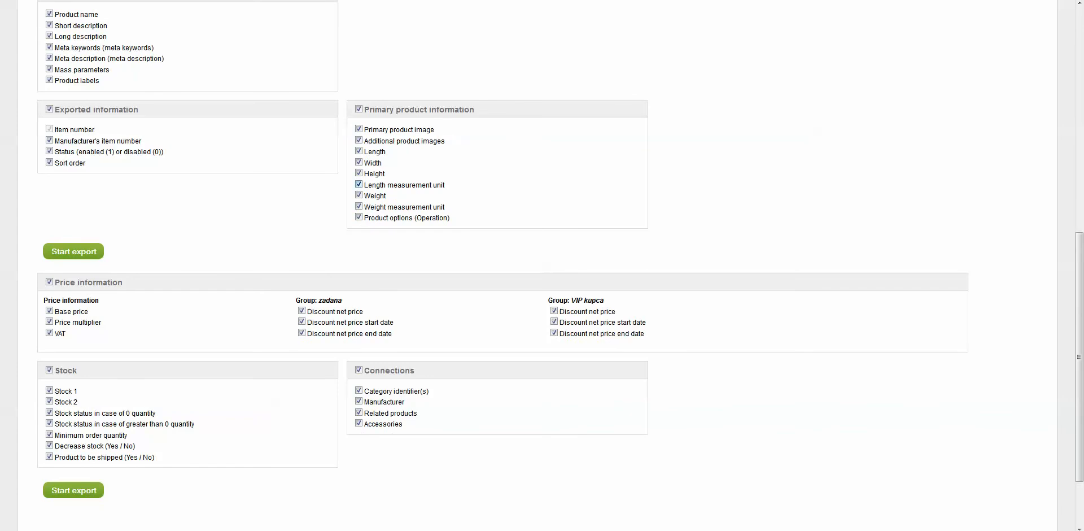
pyautogui.scroll(3, 542, 266)
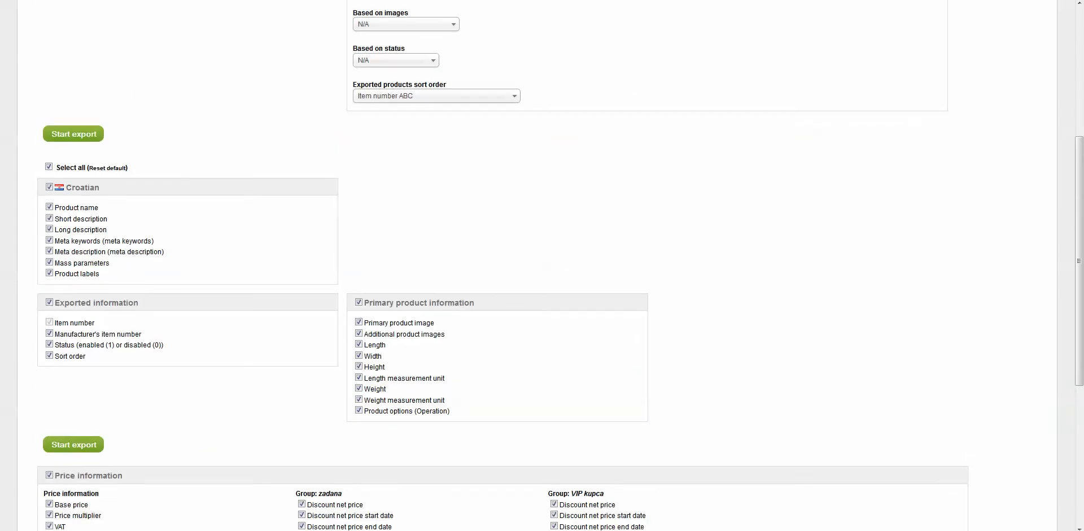
pyautogui.click(107, 168)
# Uncheck the dimension, weight and product option fields under primary product information
pyautogui.scroll(-2, 390, 249)
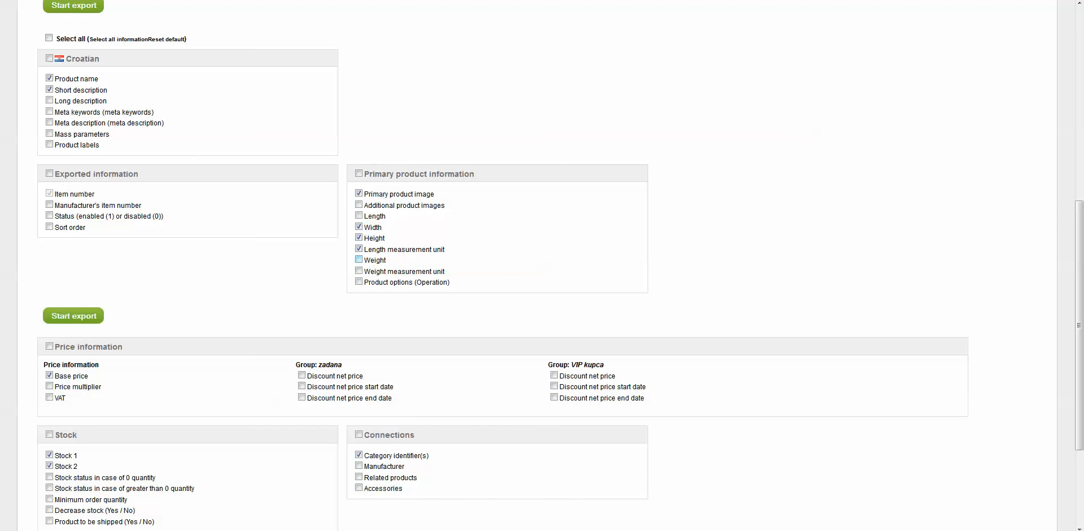
pyautogui.click(358, 282)
pyautogui.click(359, 270)
pyautogui.click(359, 260)
pyautogui.click(359, 249)
pyautogui.click(359, 237)
pyautogui.scroll(-2, 542, 266)
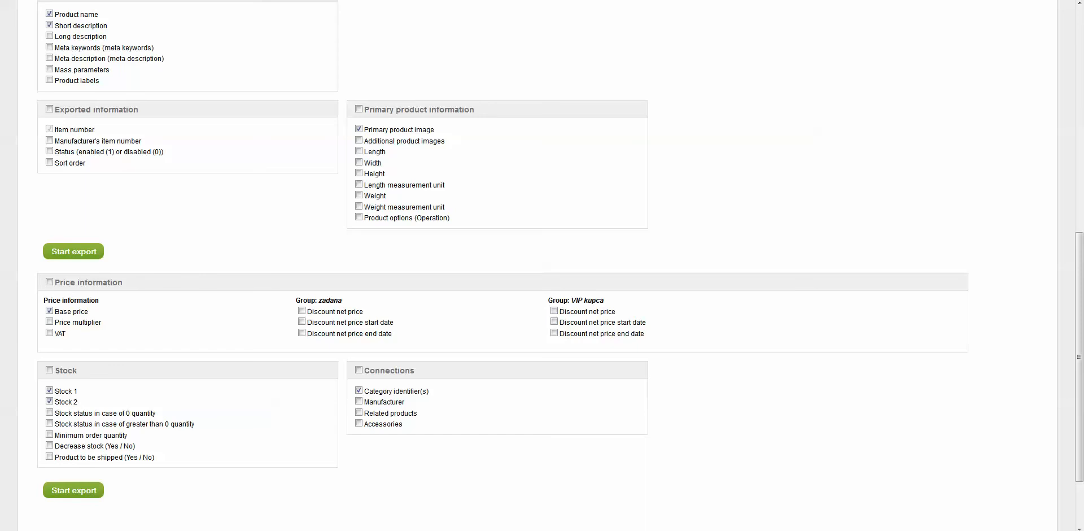
# Review the chosen export fields across all sections
pyautogui.scroll(3, 542, 266)
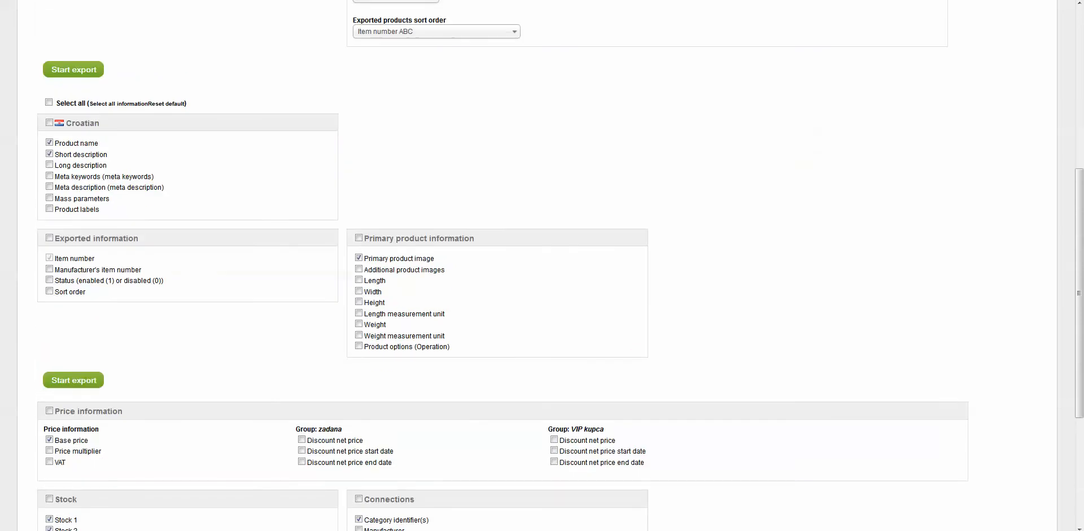
pyautogui.moveTo(95, 258); pyautogui.dragTo(73, 259)
pyautogui.click(73, 260)
pyautogui.scroll(-3, 542, 265)
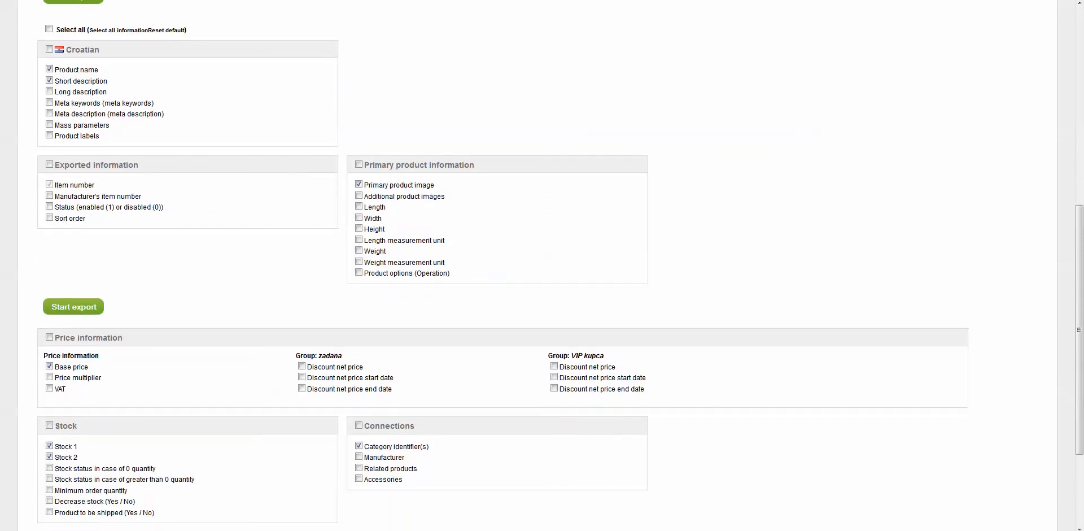
pyautogui.scroll(4, 543, 266)
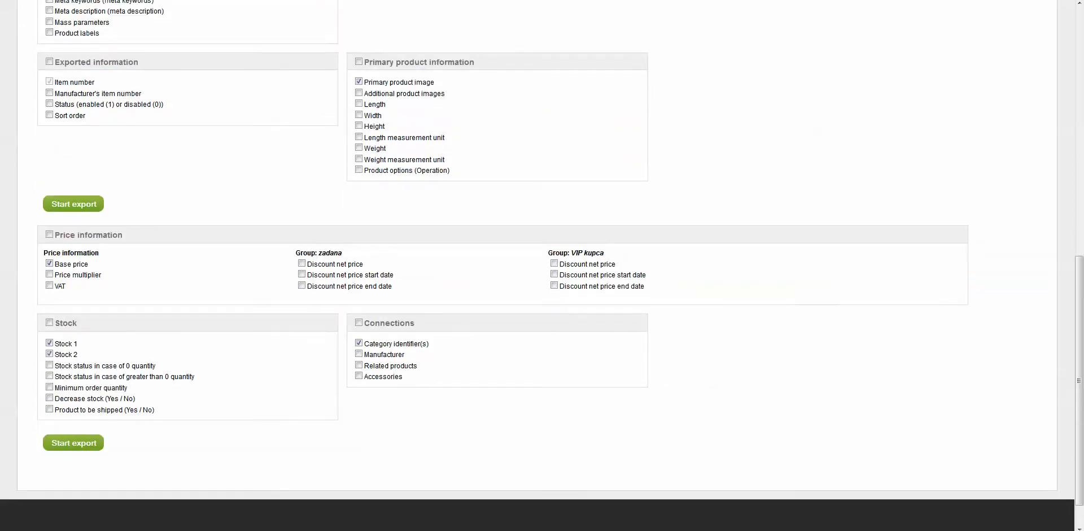
pyautogui.scroll(1, 542, 265)
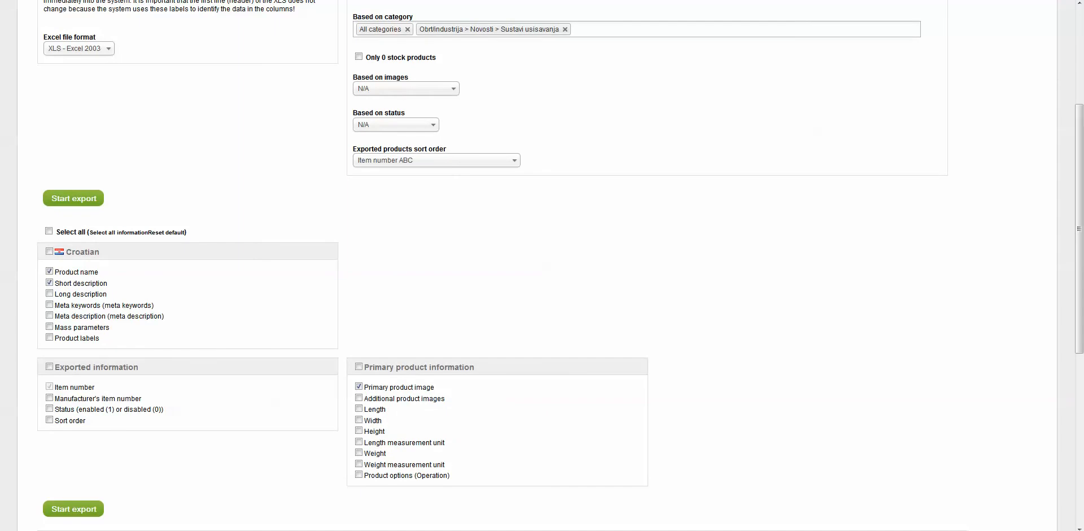
pyautogui.scroll(-2, 542, 265)
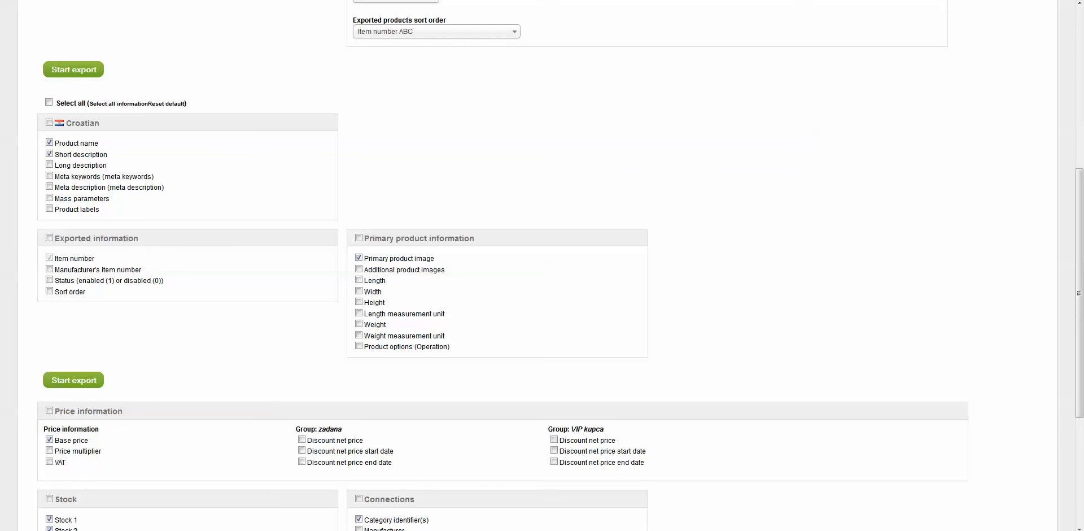
pyautogui.scroll(-4, 542, 266)
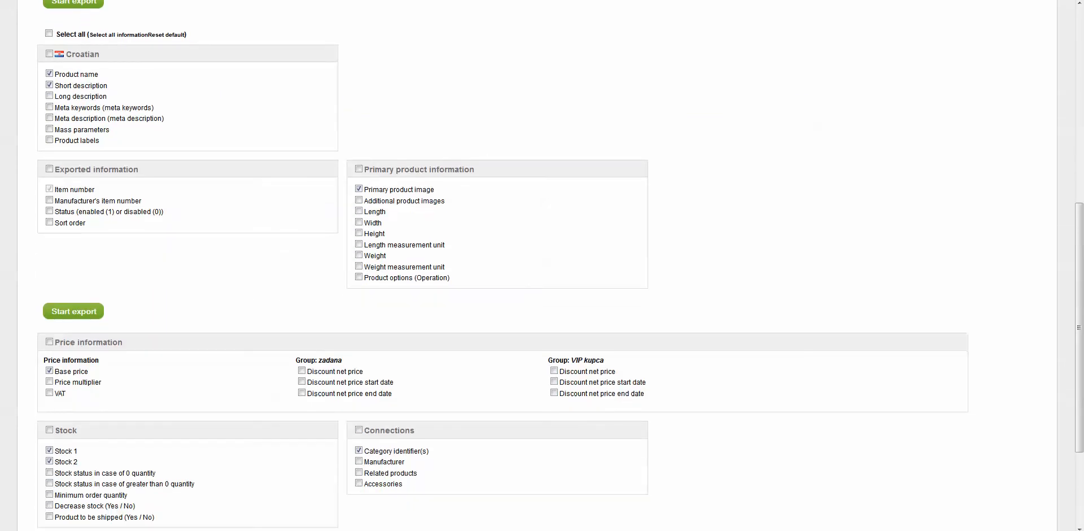
pyautogui.scroll(4, 542, 266)
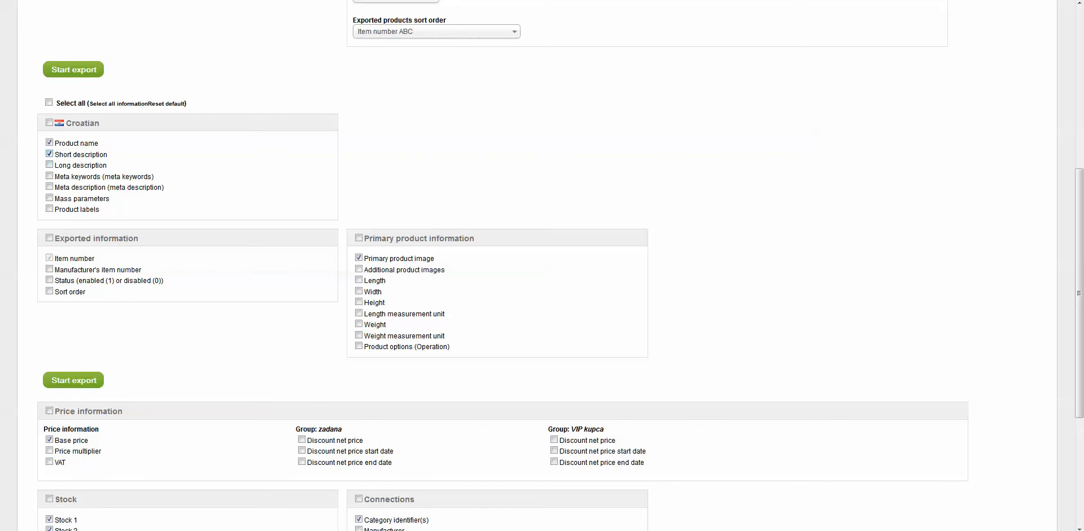
pyautogui.scroll(1, 542, 266)
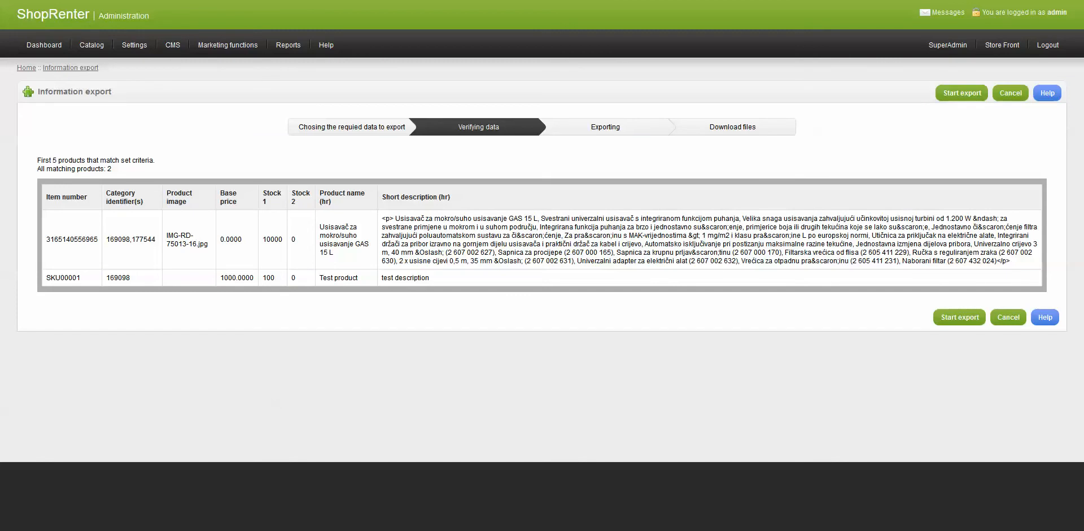
# Start the export of the verified product data
pyautogui.moveTo(114, 239); pyautogui.dragTo(147, 239)
pyautogui.click(147, 240)
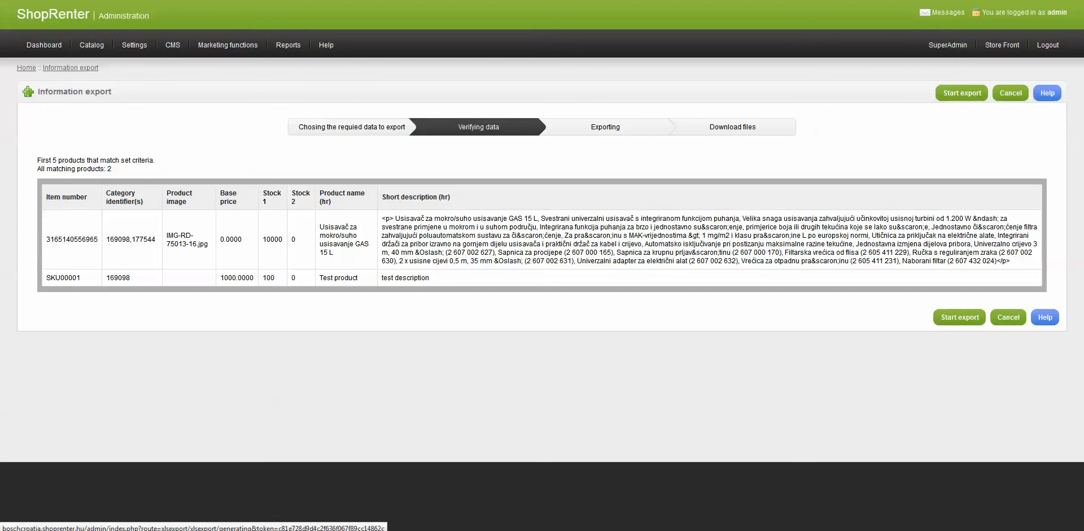
pyautogui.click(962, 93)
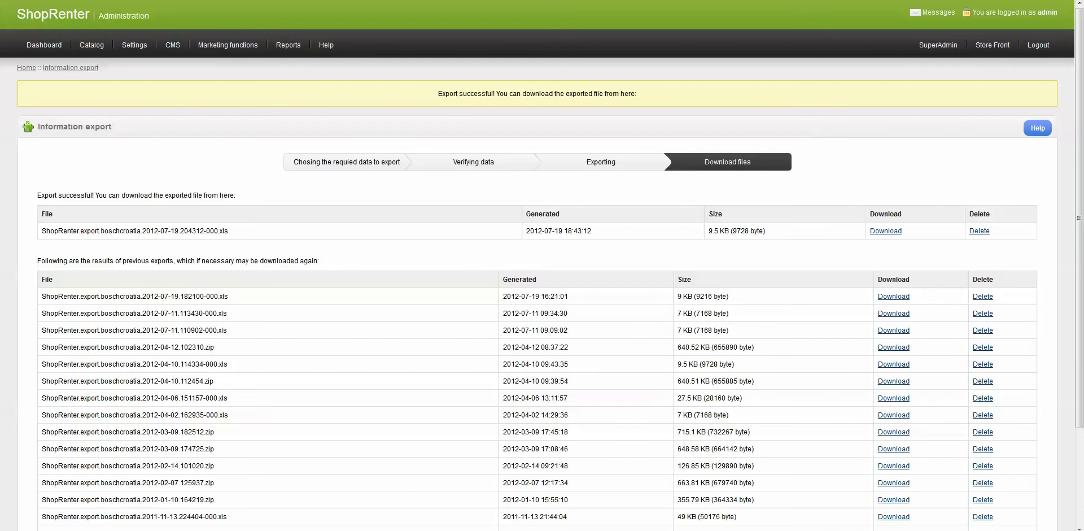
# Download the newly exported XLS file and open it in Excel
pyautogui.moveTo(769, 231); pyautogui.dragTo(740, 231)
pyautogui.click(741, 231)
pyautogui.scroll(-2, 542, 266)
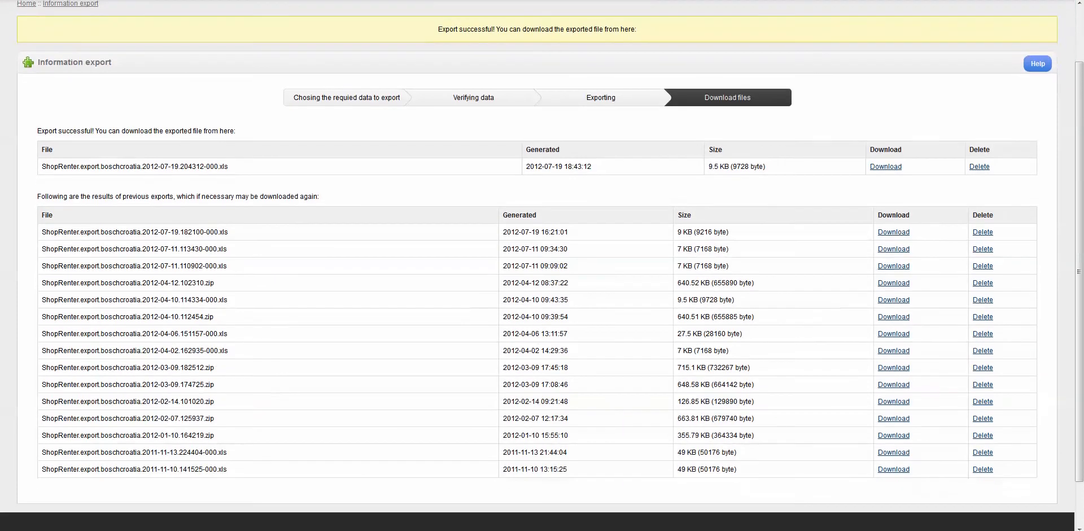
pyautogui.scroll(1, 542, 266)
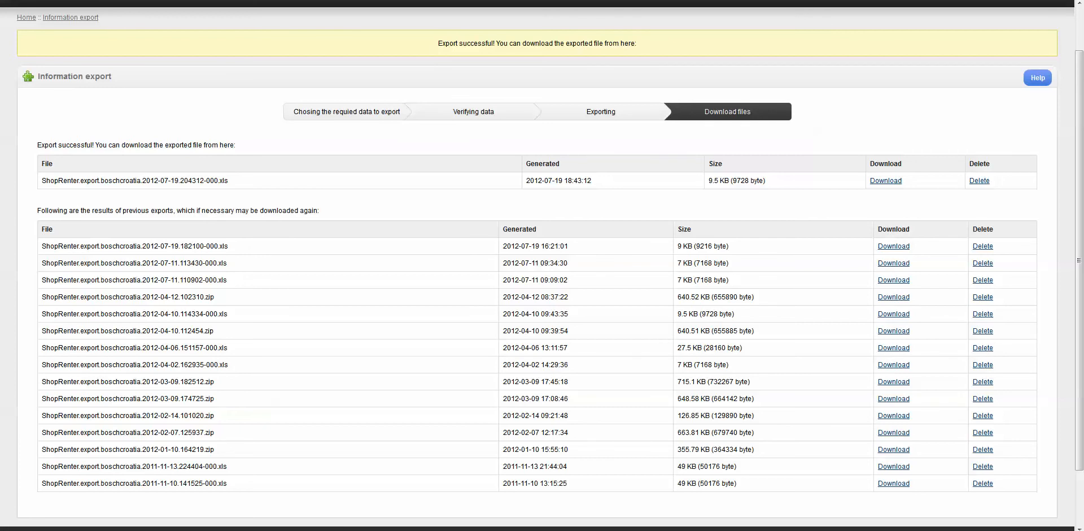
pyautogui.moveTo(1083, 39); pyautogui.dragTo(568, 39)
pyautogui.doubleClick(569, 39)
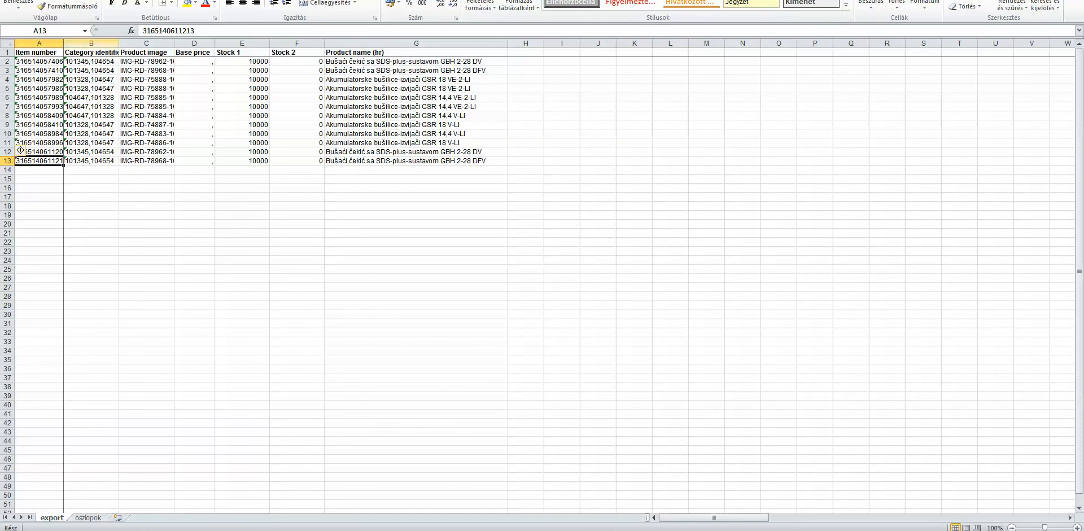
# Widen the item number column and inspect the exported product rows
pyautogui.moveTo(64, 43); pyautogui.dragTo(449, 43)
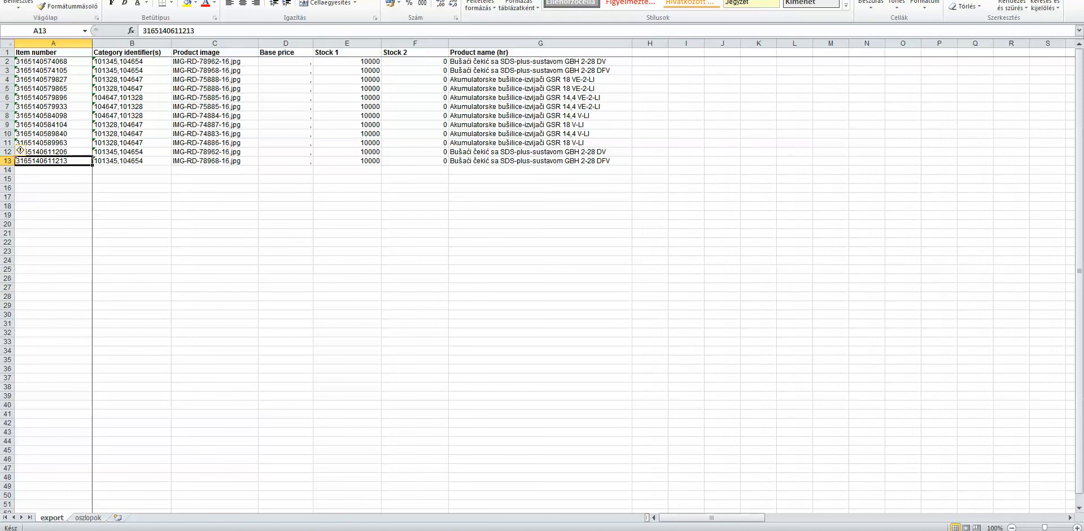
pyautogui.click(541, 80)
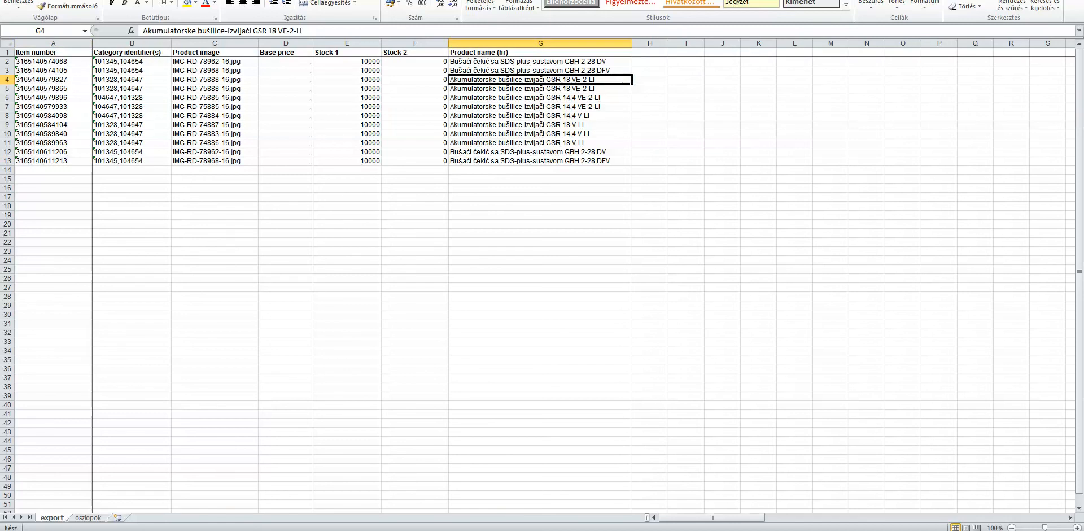
pyautogui.click(650, 124)
pyautogui.click(650, 116)
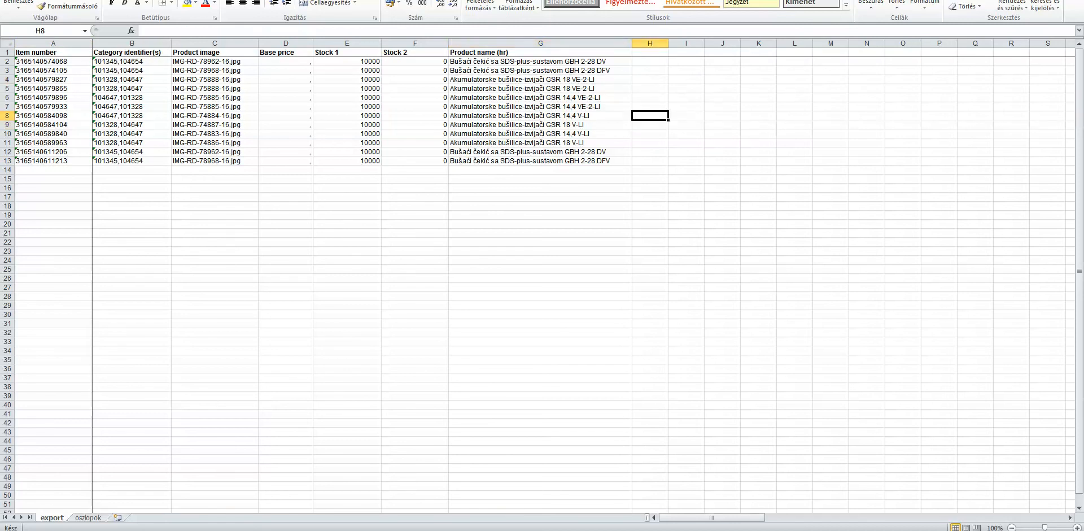
pyautogui.click(541, 116)
pyautogui.click(286, 187)
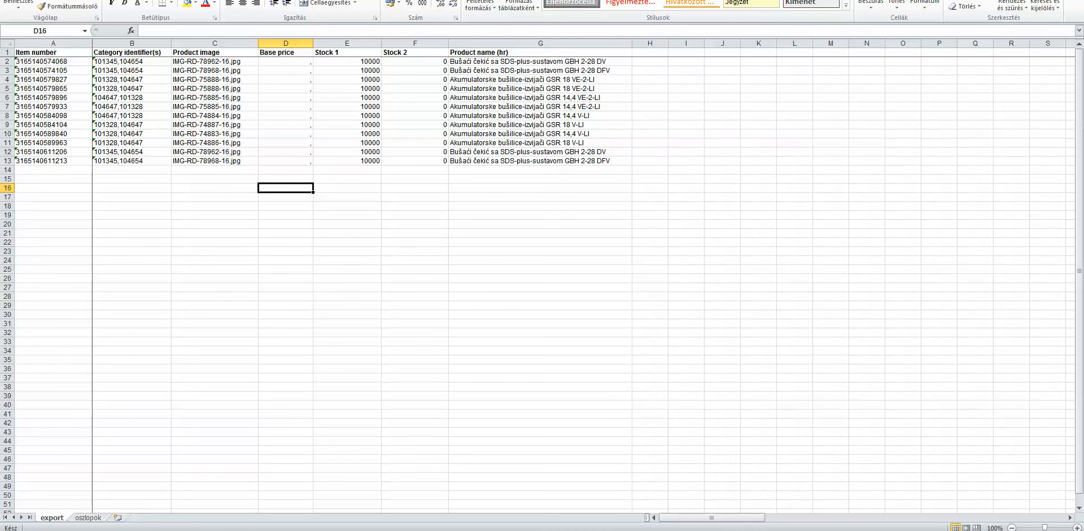
pyautogui.click(416, 124)
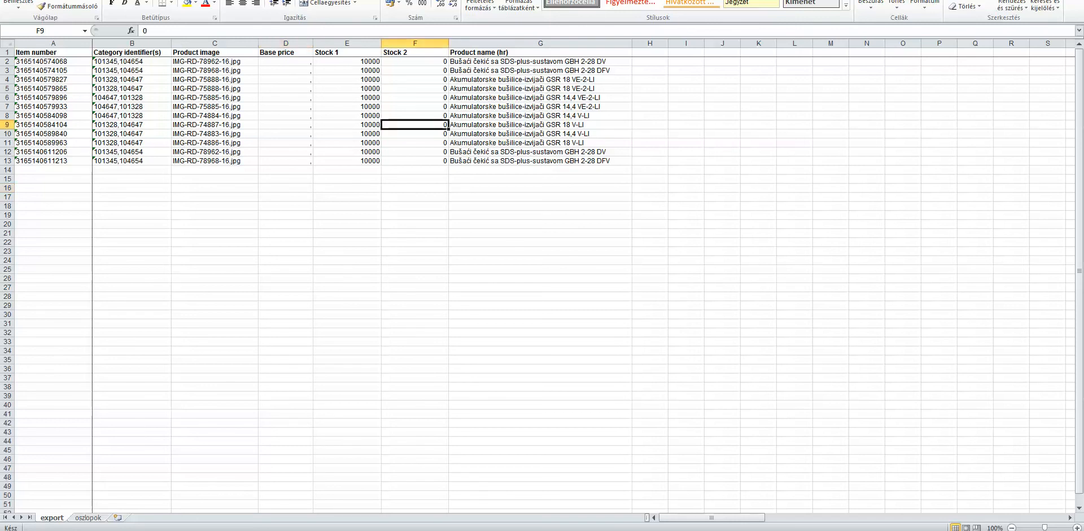
# Examine the item number and category identifier cells of the exported product rows
pyautogui.click(347, 134)
pyautogui.click(286, 143)
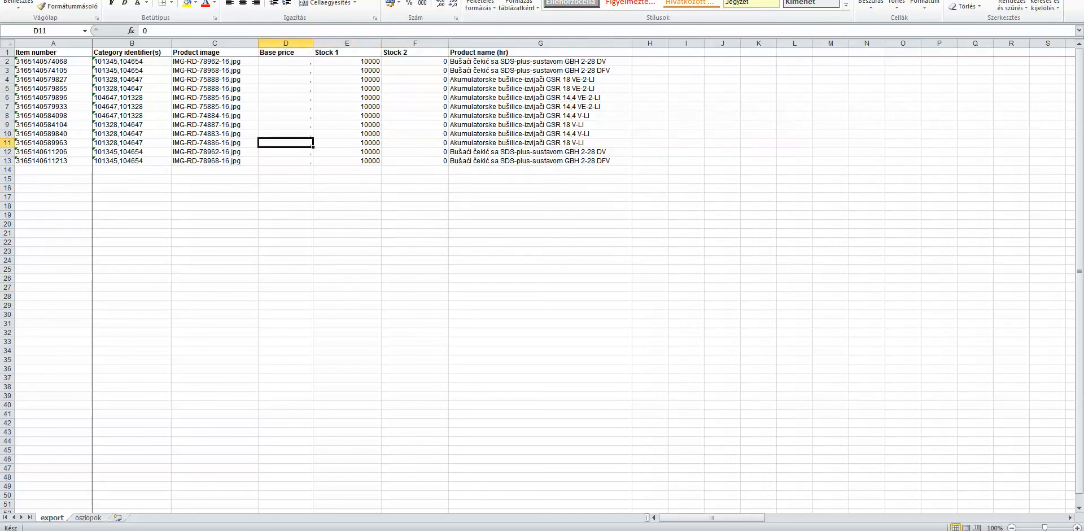
pyautogui.click(215, 152)
pyautogui.click(215, 161)
pyautogui.click(132, 234)
pyautogui.click(34, 98)
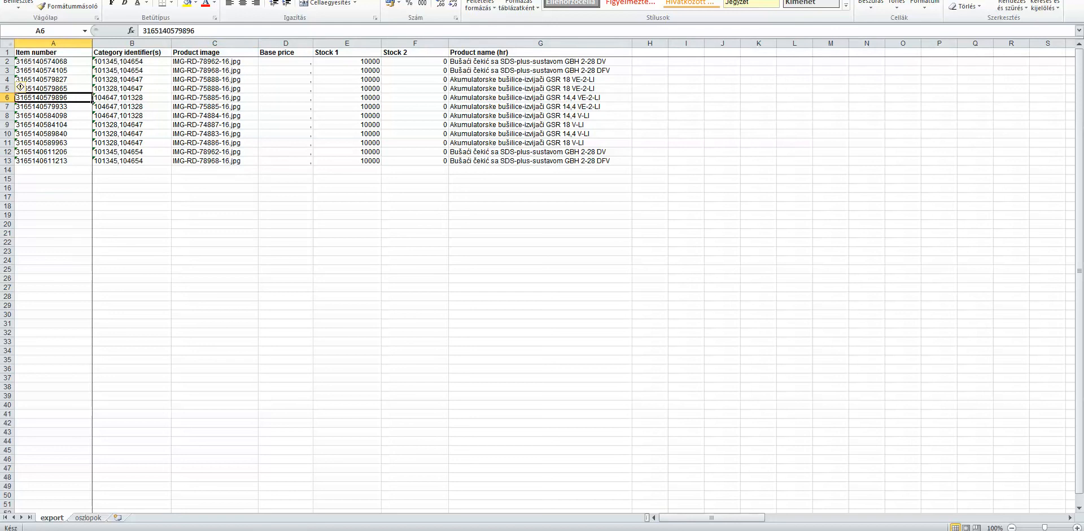
pyautogui.hotkey('ctrl', 'Home')
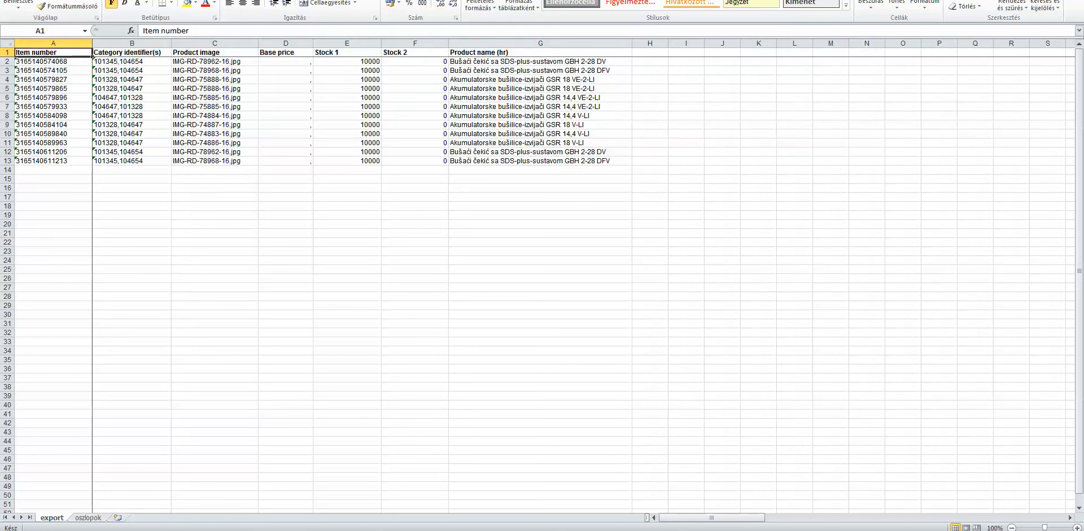
pyautogui.click(53, 89)
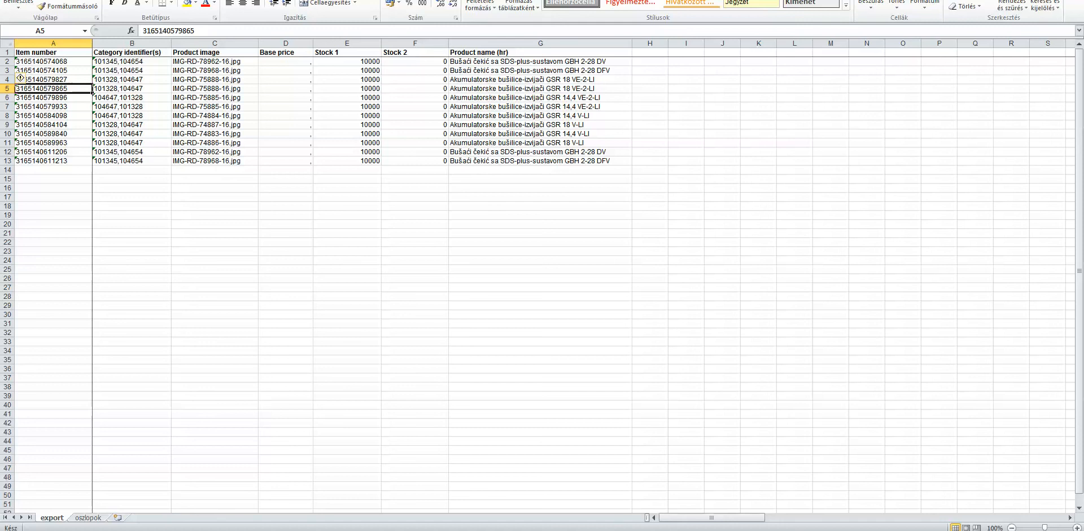
pyautogui.click(132, 80)
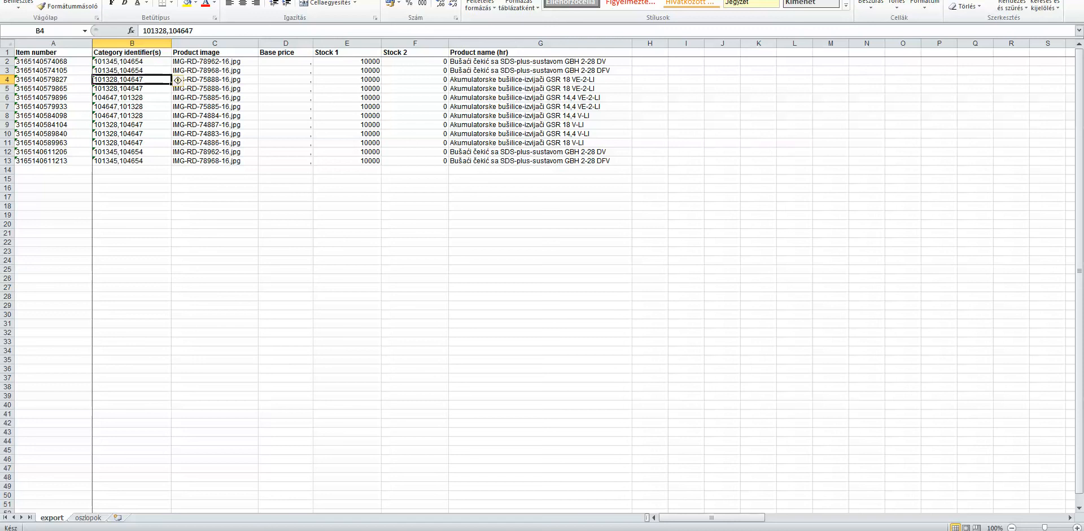
pyautogui.click(415, 278)
pyautogui.click(347, 261)
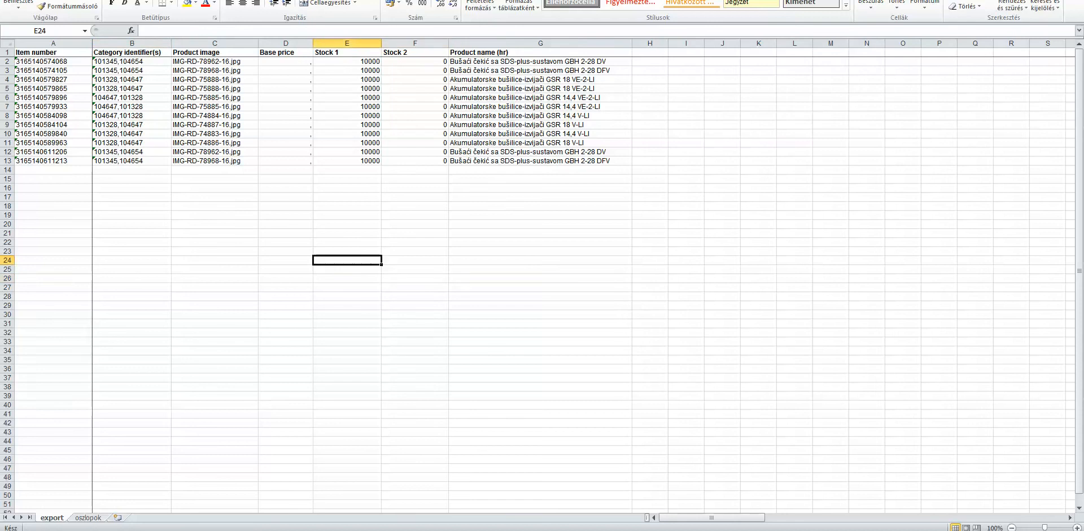
pyautogui.click(415, 269)
pyautogui.click(540, 278)
pyautogui.click(415, 270)
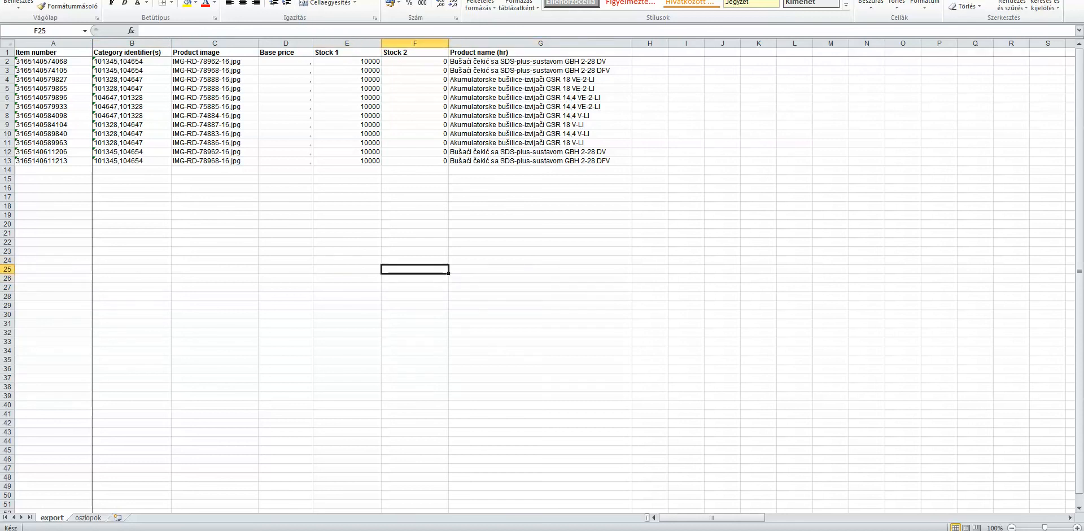
pyautogui.click(348, 261)
pyautogui.click(286, 252)
pyautogui.click(214, 242)
pyautogui.click(132, 233)
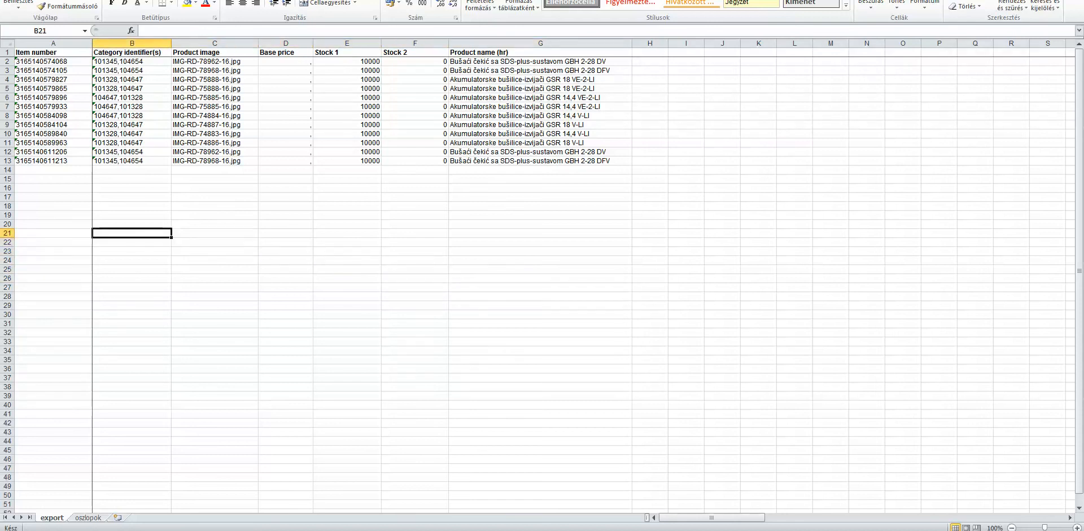
pyautogui.click(132, 224)
pyautogui.click(133, 215)
pyautogui.click(215, 206)
pyautogui.click(286, 197)
pyautogui.click(348, 188)
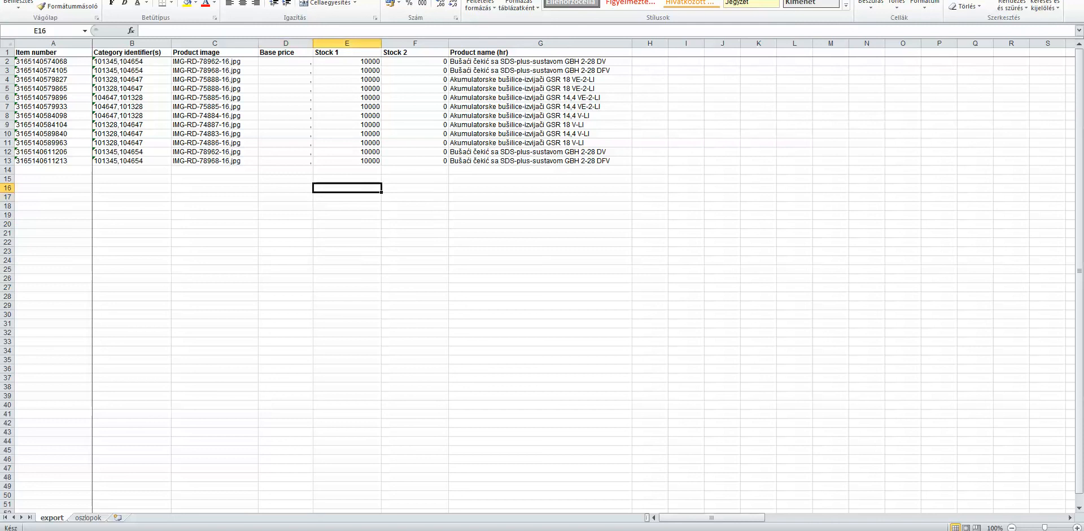
pyautogui.click(347, 179)
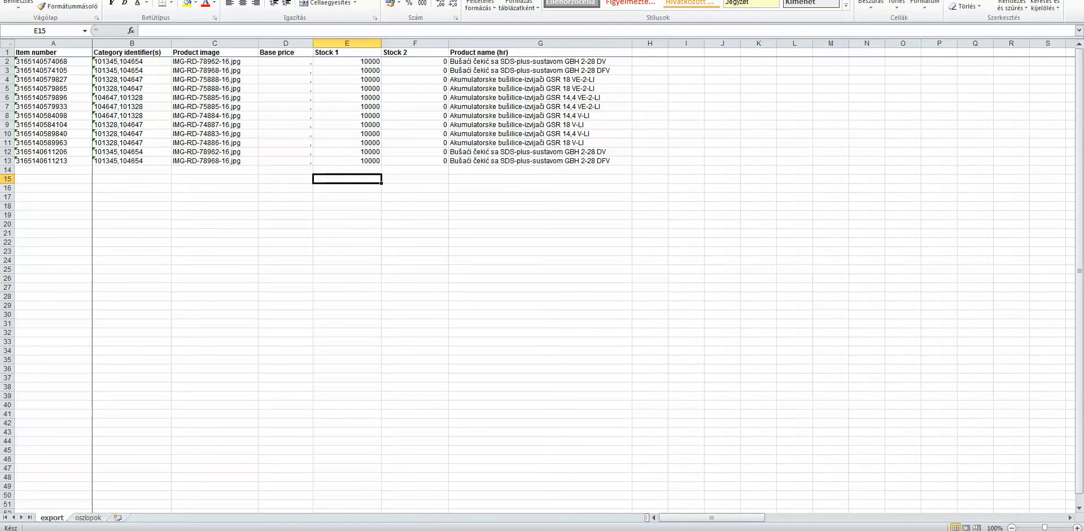
pyautogui.click(286, 170)
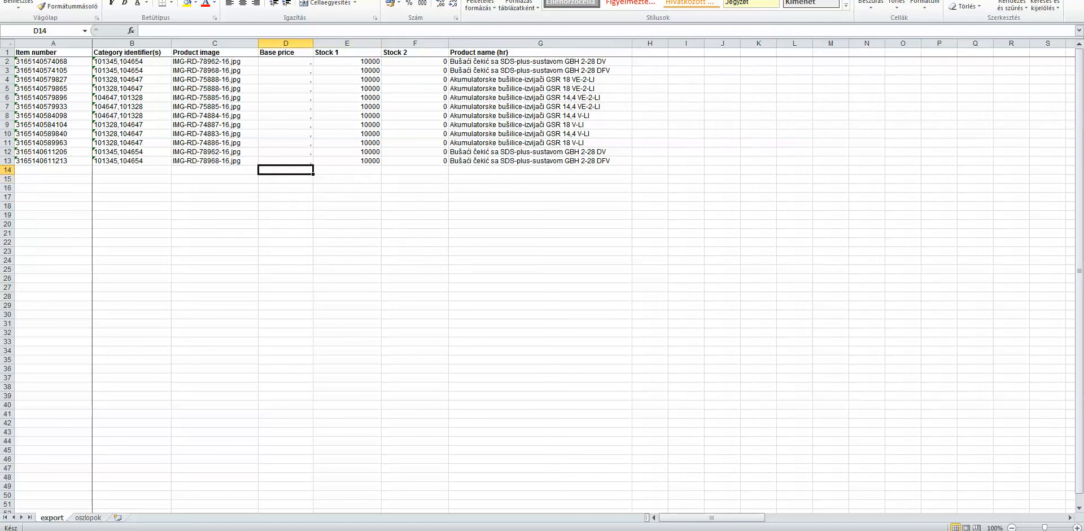
pyautogui.click(348, 179)
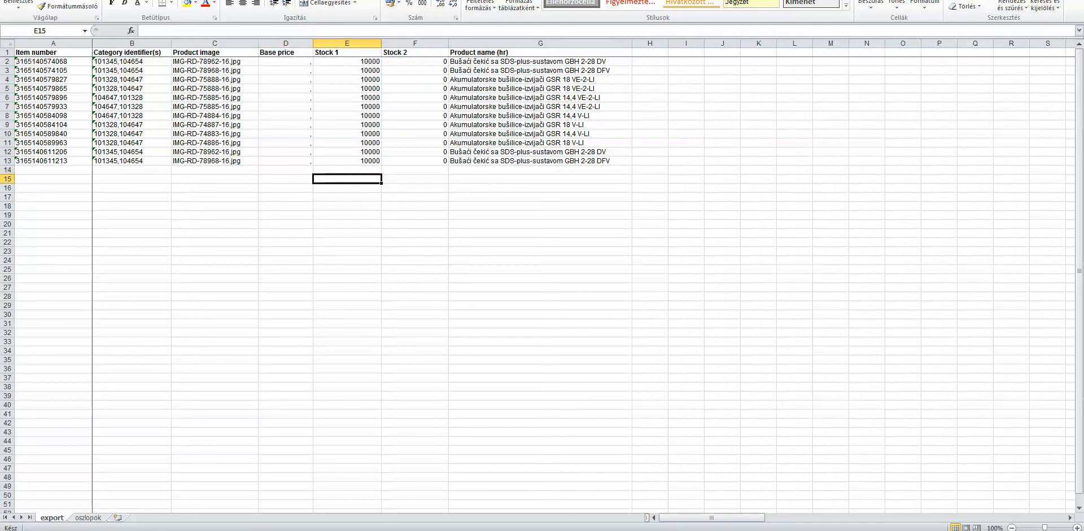
# Open the admin category list to compare category IDs with the exported category identifiers
pyautogui.click(189, 528)
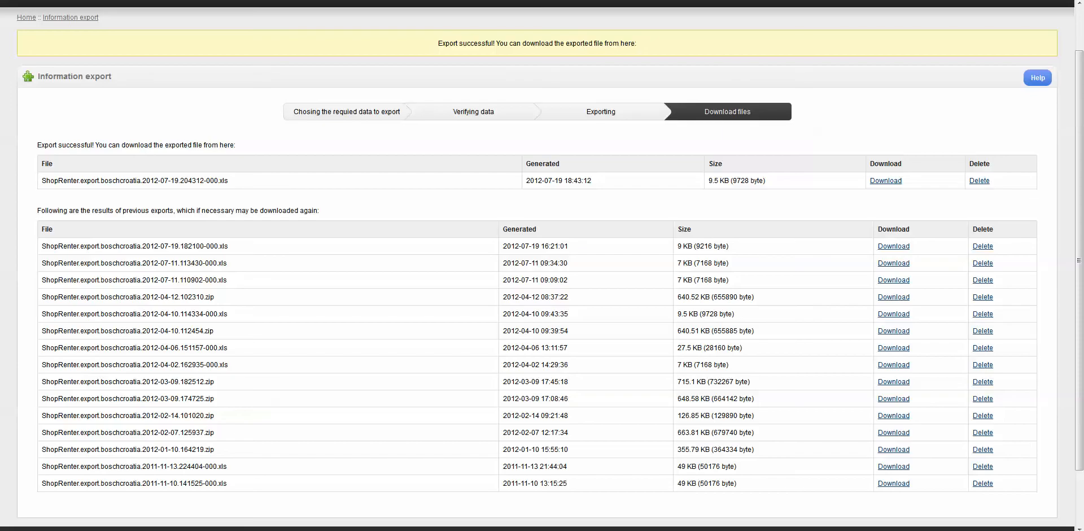
pyautogui.scroll(1, 542, 266)
pyautogui.moveTo(91, 45)
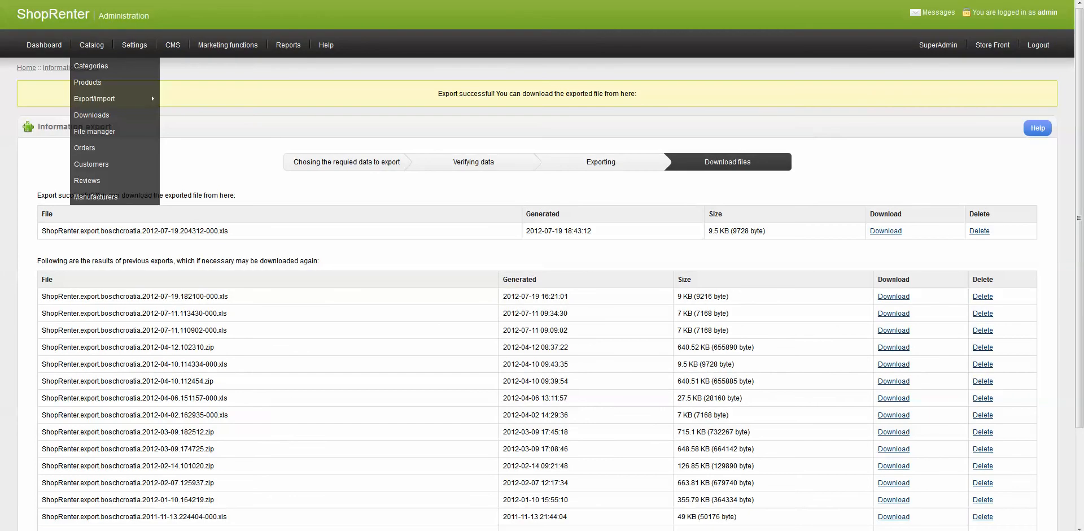
pyautogui.click(90, 66)
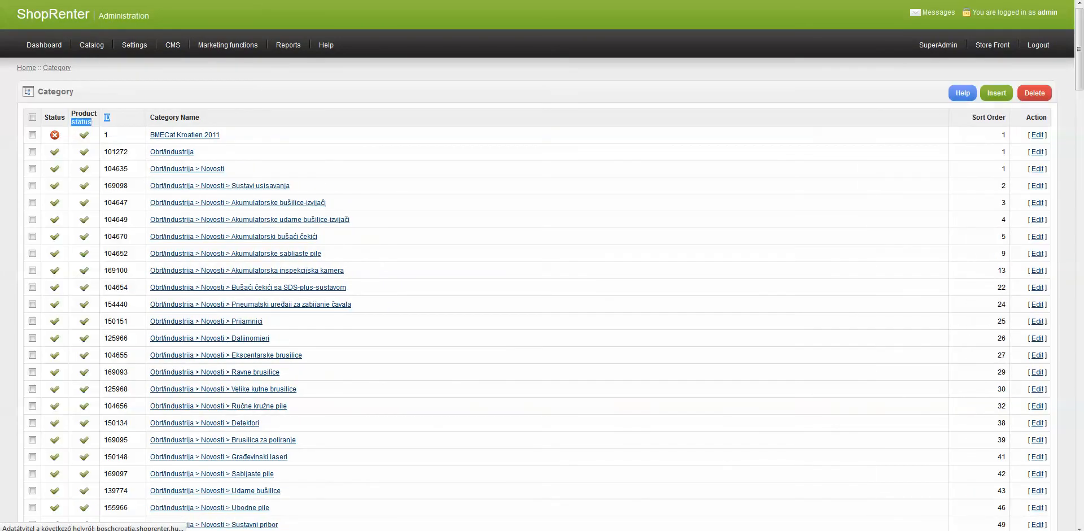
pyautogui.scroll(-2, 542, 265)
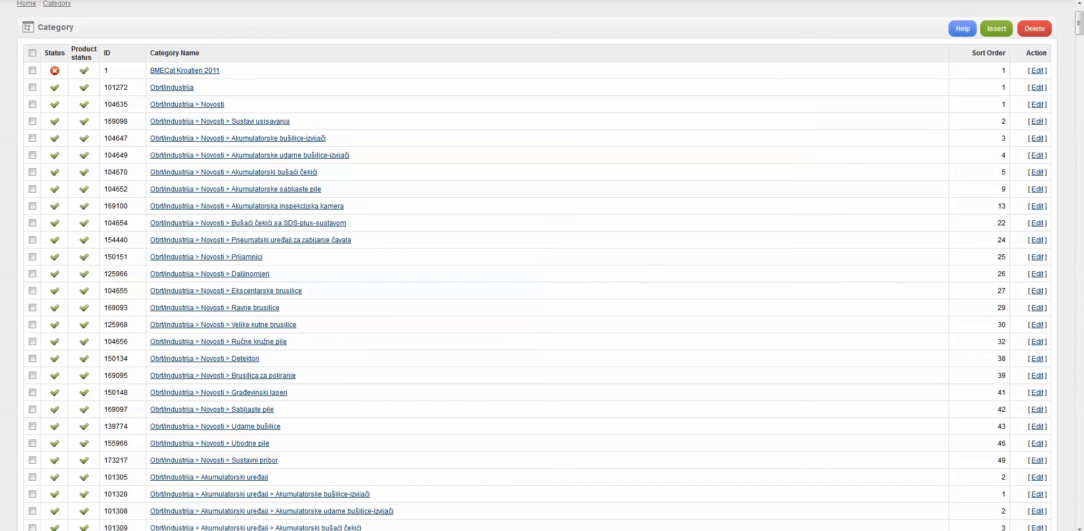
pyautogui.moveTo(129, 172); pyautogui.dragTo(108, 172)
pyautogui.click(116, 173)
pyautogui.doubleClick(116, 206)
pyautogui.click(116, 207)
pyautogui.moveTo(129, 206); pyautogui.dragTo(104, 206)
pyautogui.hotkey('alt', 'Tab')
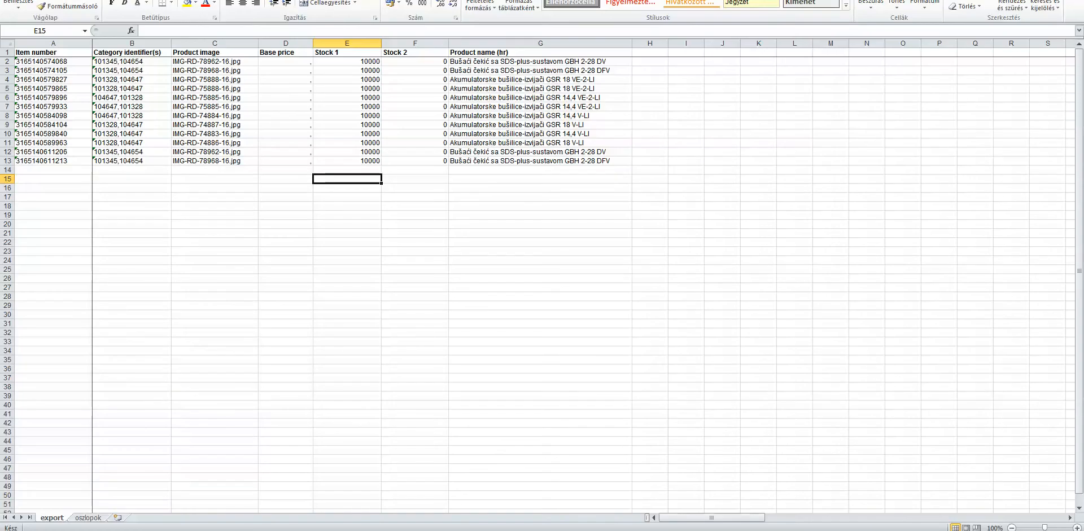
# Step through the category identifiers of the lower product rows
pyautogui.click(132, 161)
pyautogui.click(132, 125)
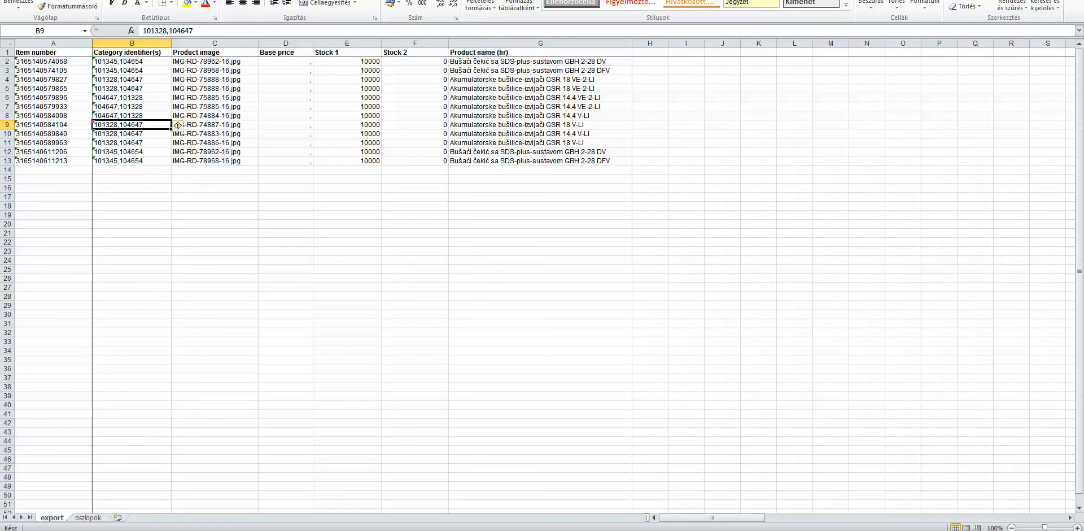
pyautogui.press('Down')
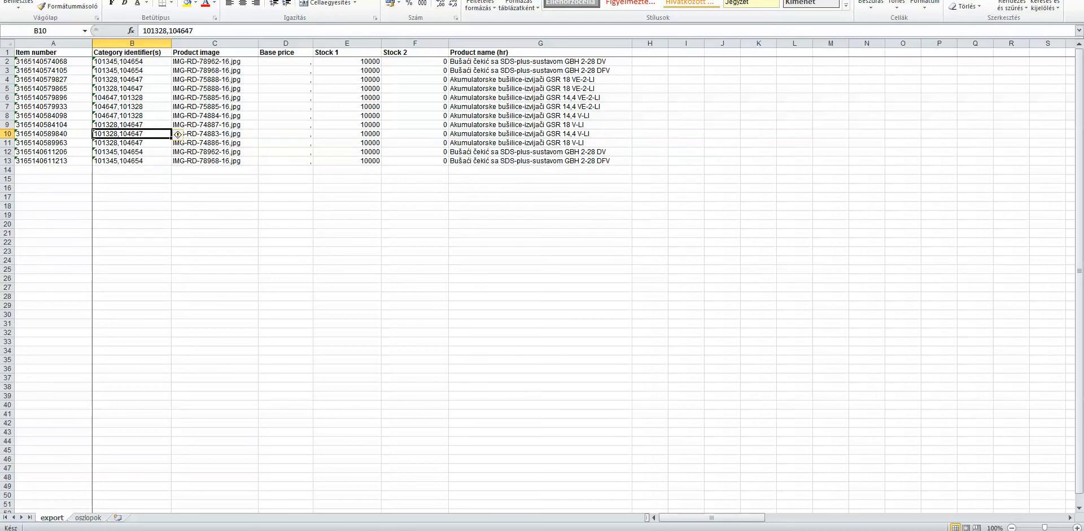
pyautogui.press('Down')
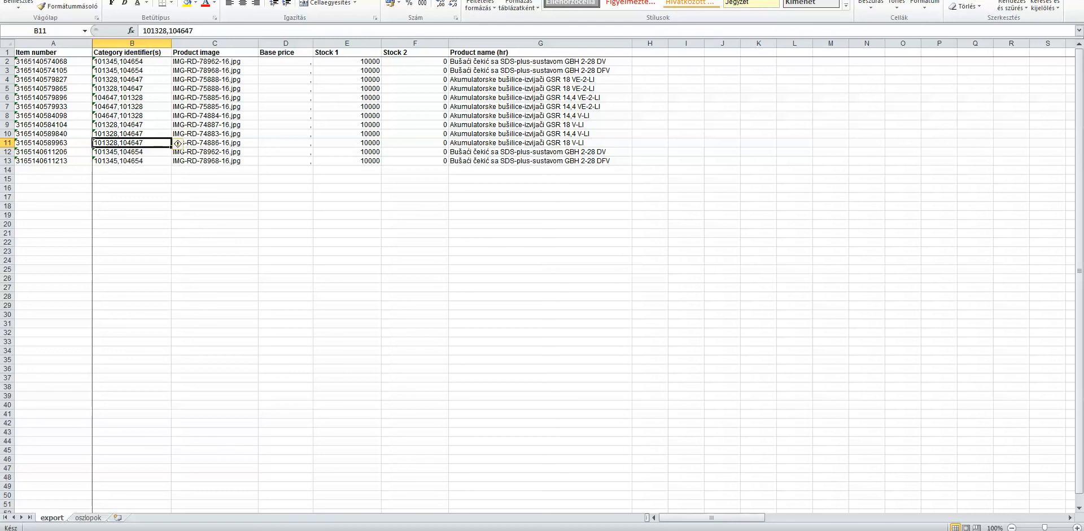
# Edit cell B11's category identifier in the formula bar and commit the entry
pyautogui.click(168, 31)
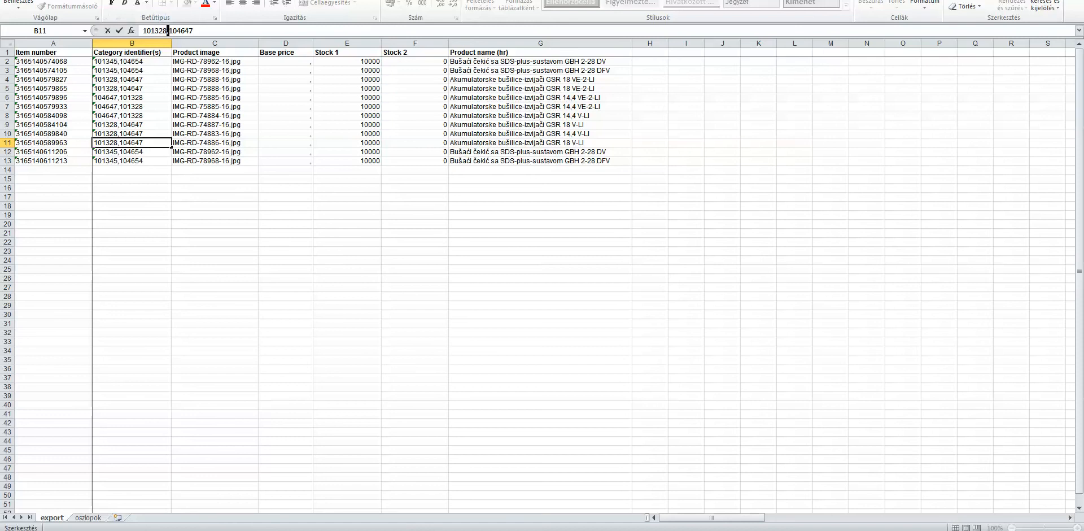
pyautogui.click(193, 30)
pyautogui.click(214, 97)
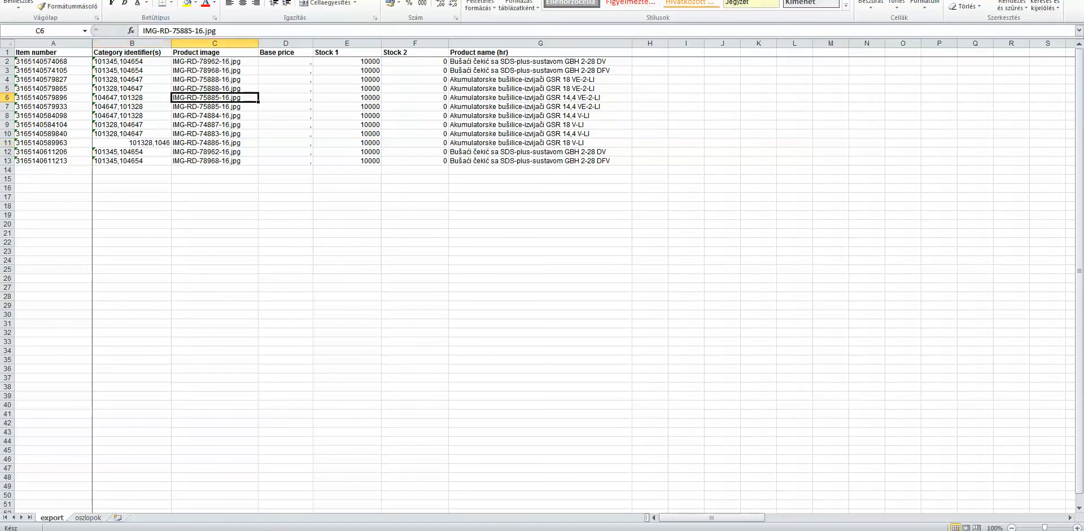
# Inspect the category identifier and product image cells near the top of the sheet
pyautogui.click(132, 134)
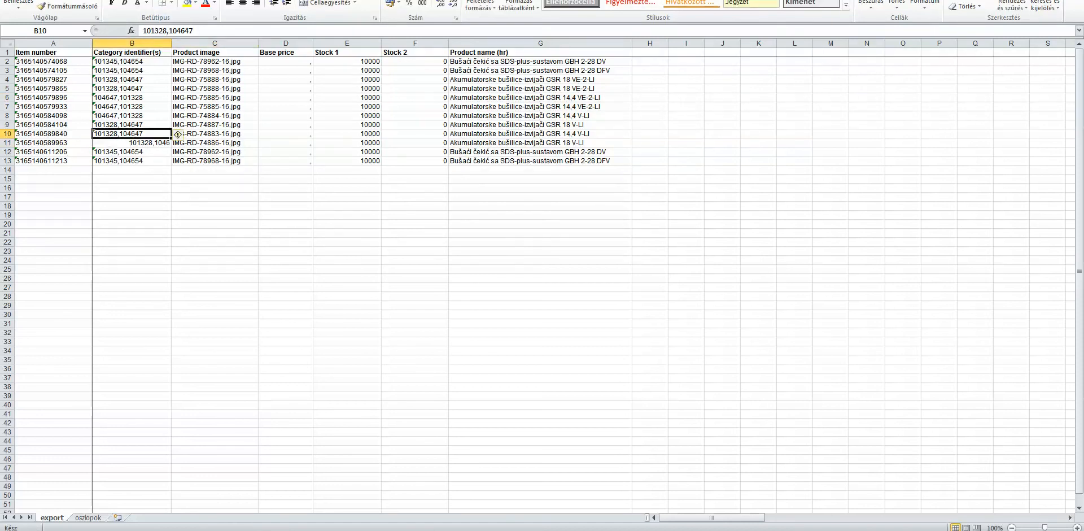
pyautogui.click(215, 80)
pyautogui.click(215, 52)
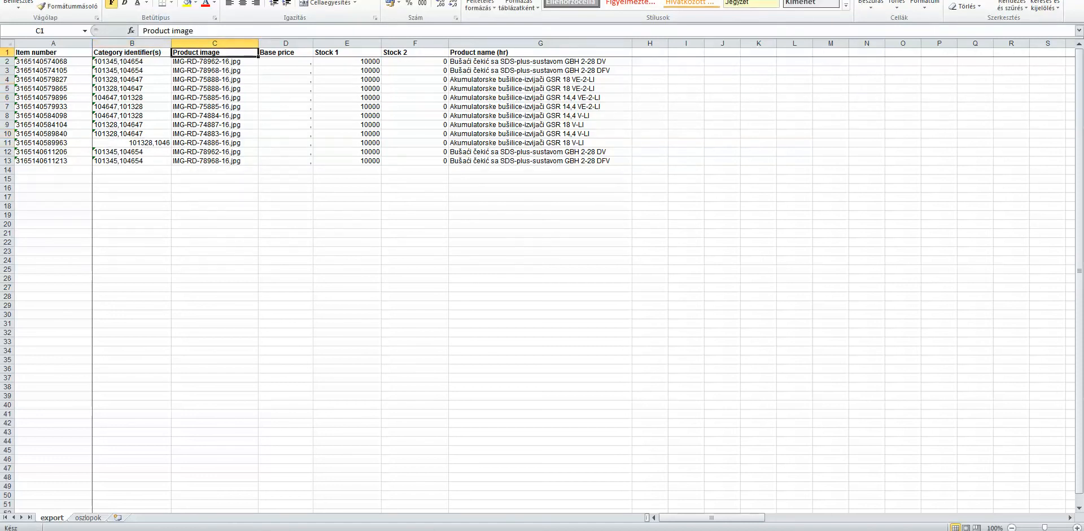
pyautogui.click(215, 71)
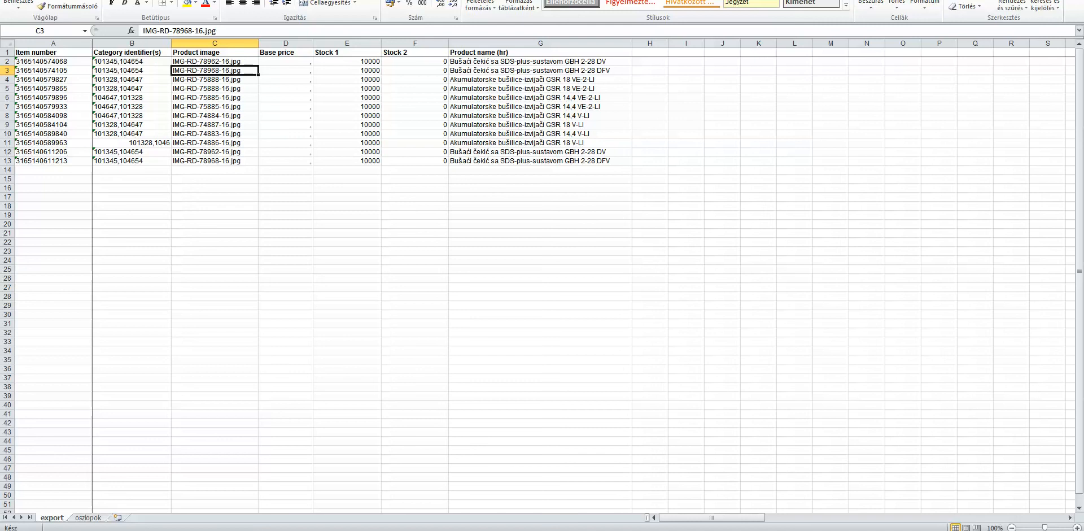
pyautogui.hotkey('alt', 'Tab')
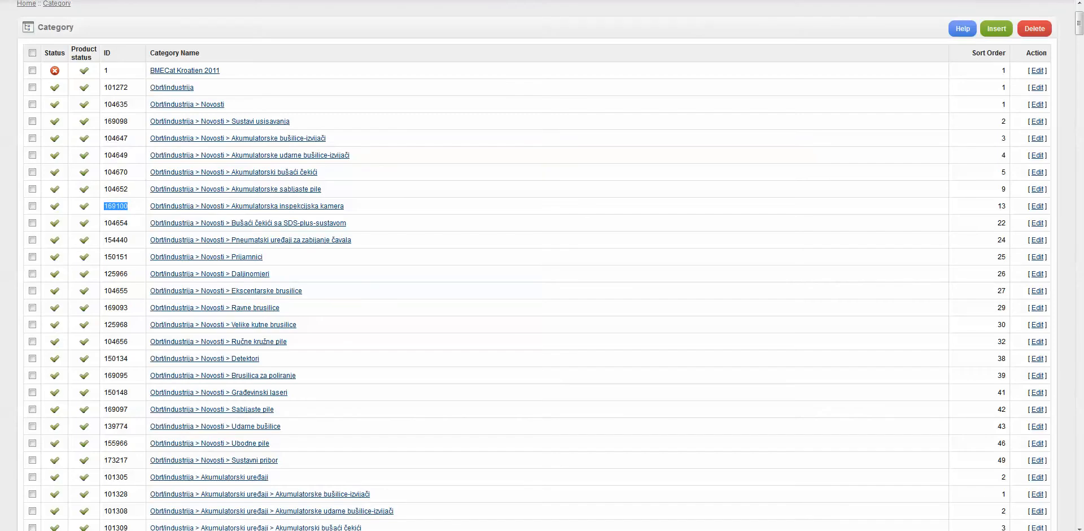
pyautogui.scroll(2, 542, 265)
pyautogui.moveTo(92, 45)
pyautogui.moveTo(95, 99)
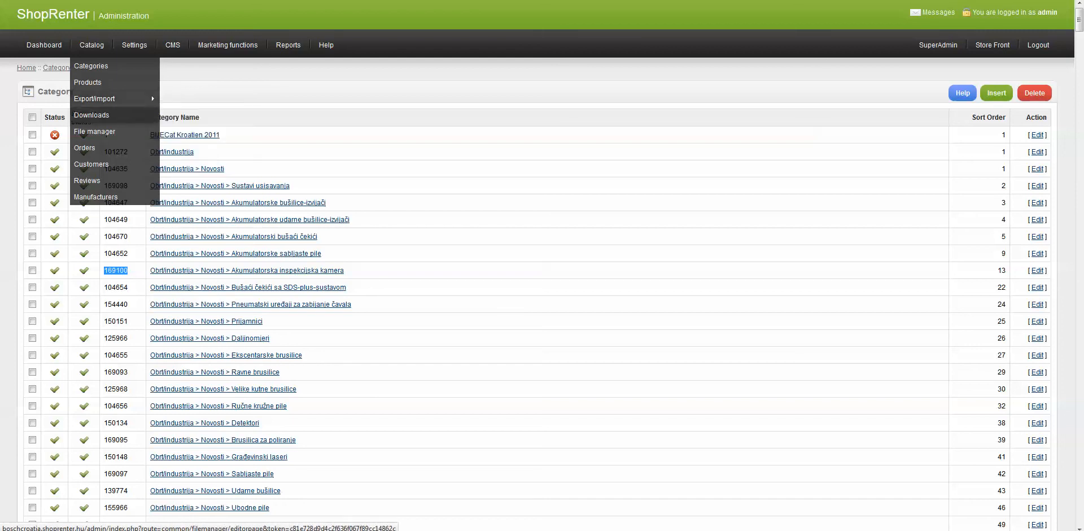
pyautogui.click(183, 165)
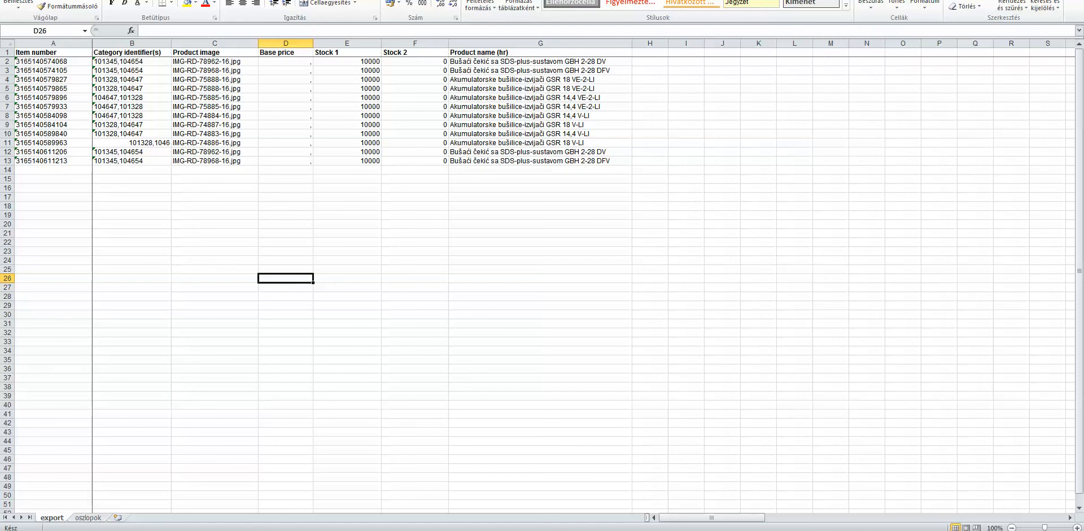
# Step through the product image file names of the exported rows
pyautogui.click(215, 179)
pyautogui.press('Up')
pyautogui.press('Up')
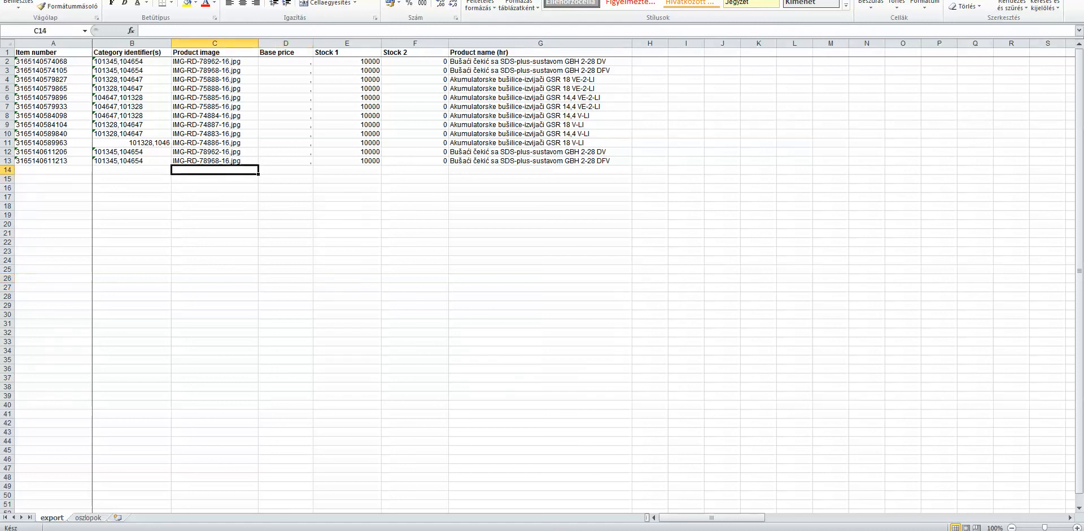
pyautogui.press('Up')
pyautogui.press('Up')
pyautogui.press('Up')
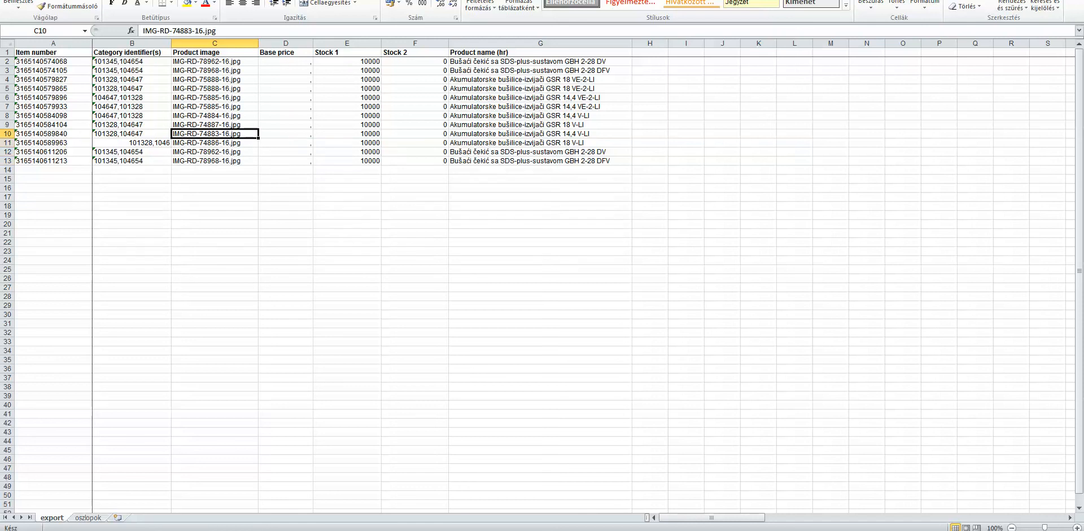
pyautogui.press('Up')
pyautogui.press('Up')
pyautogui.press('Up')
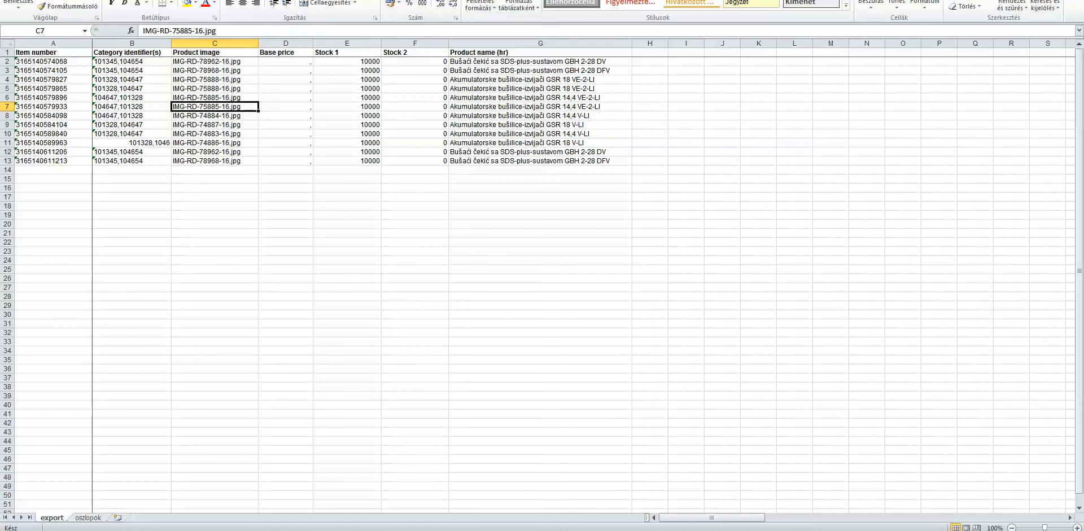
pyautogui.click(214, 143)
pyautogui.click(214, 115)
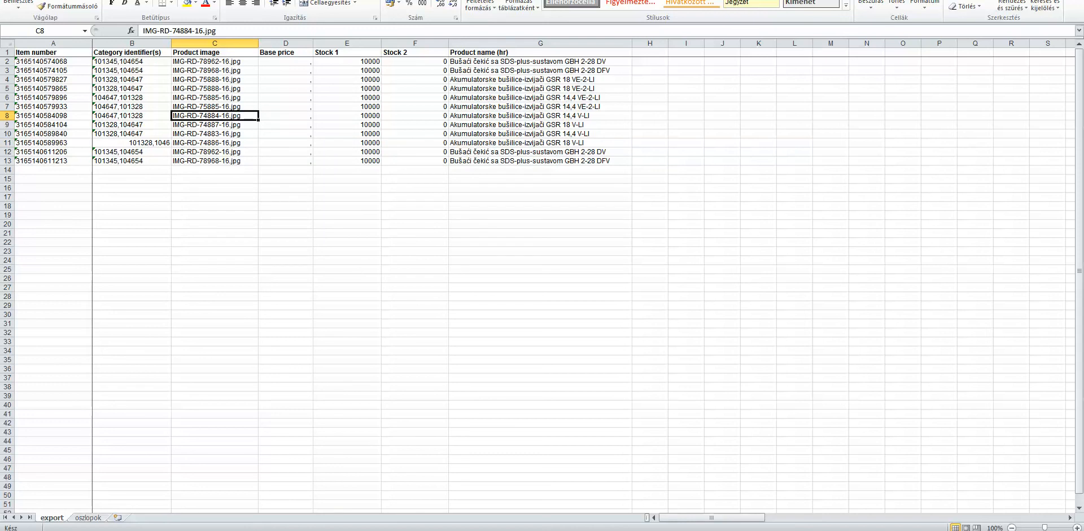
pyautogui.click(214, 125)
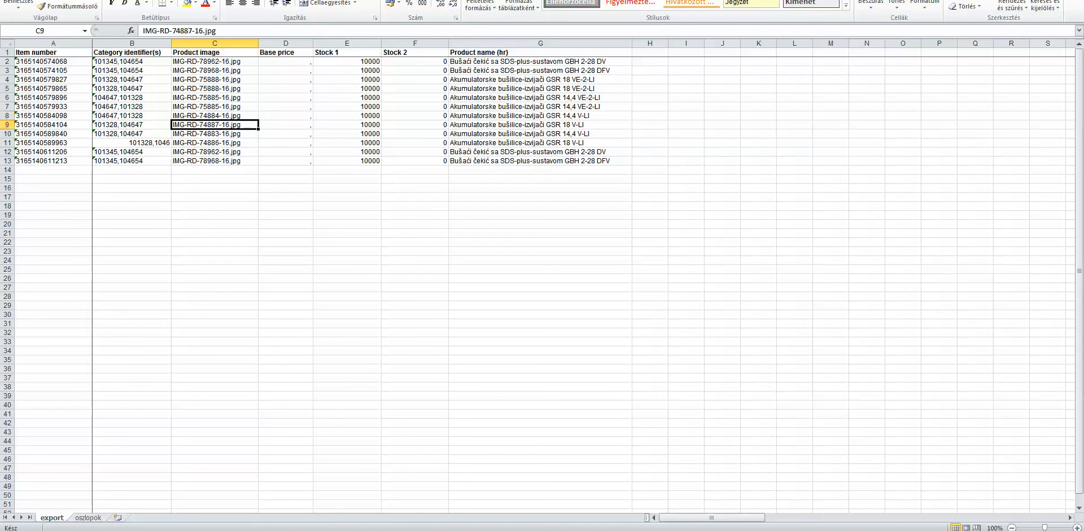
pyautogui.click(214, 116)
pyautogui.click(214, 125)
pyautogui.click(215, 116)
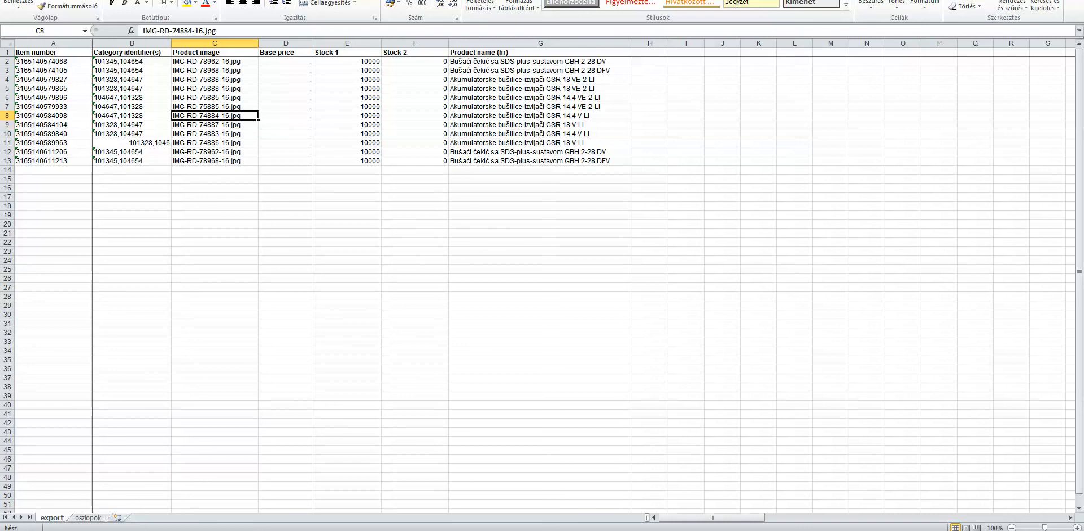
pyautogui.click(215, 125)
pyautogui.click(214, 115)
pyautogui.click(214, 125)
pyautogui.click(215, 116)
pyautogui.click(215, 106)
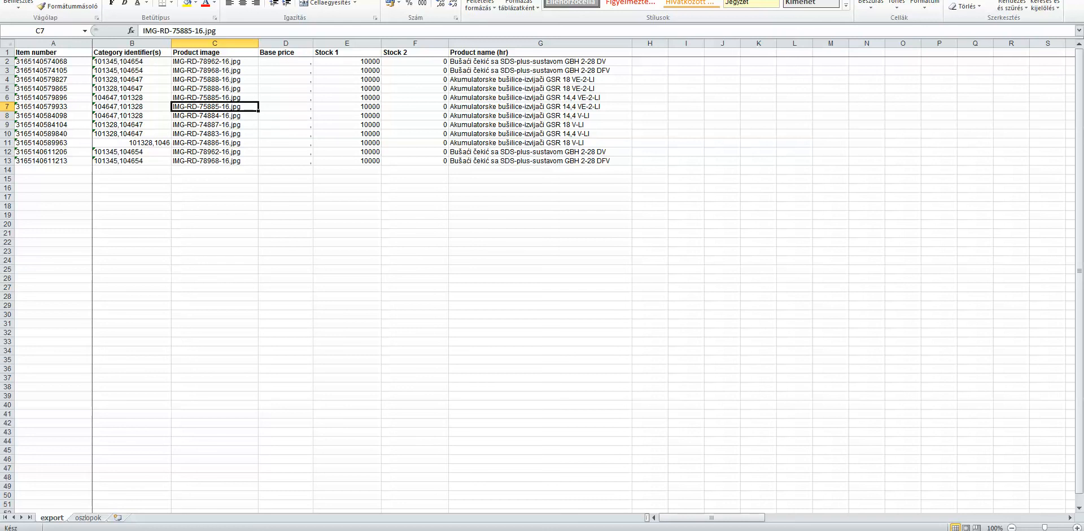
# Set the first product's base price in cell D2 to 123,456
pyautogui.click(286, 61)
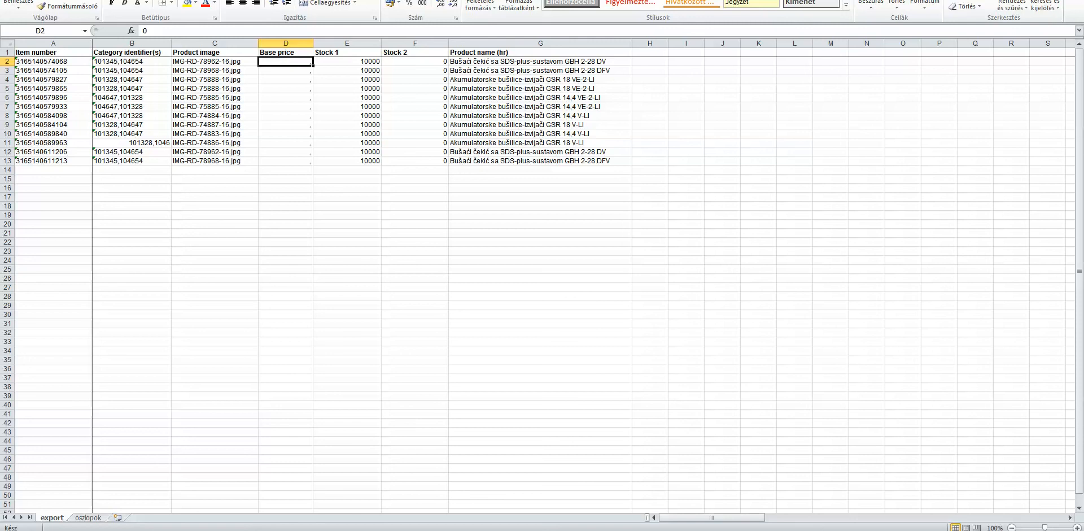
pyautogui.write('1')
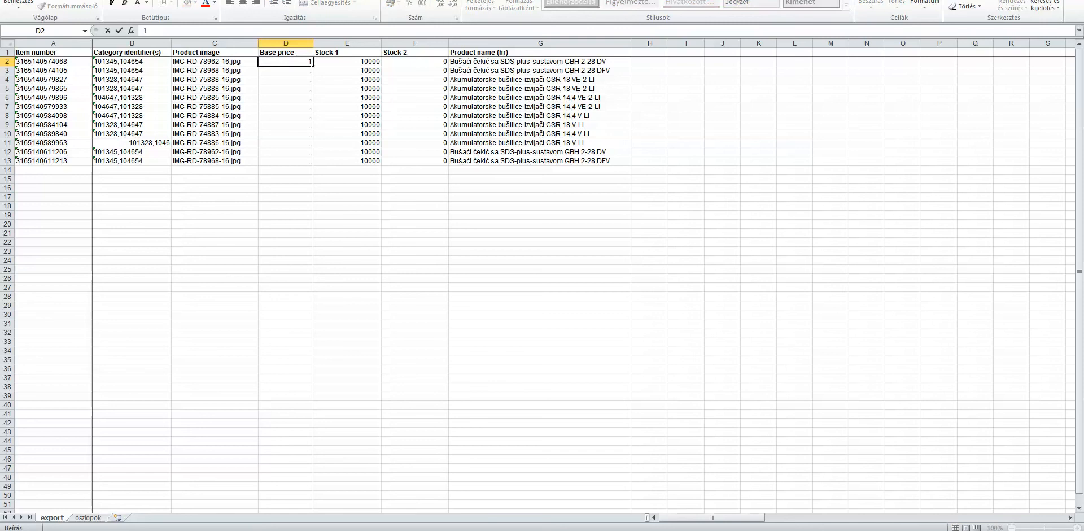
pyautogui.write('23,000')
pyautogui.click(285, 89)
pyautogui.press('Up')
pyautogui.press('Up')
pyautogui.press('Up')
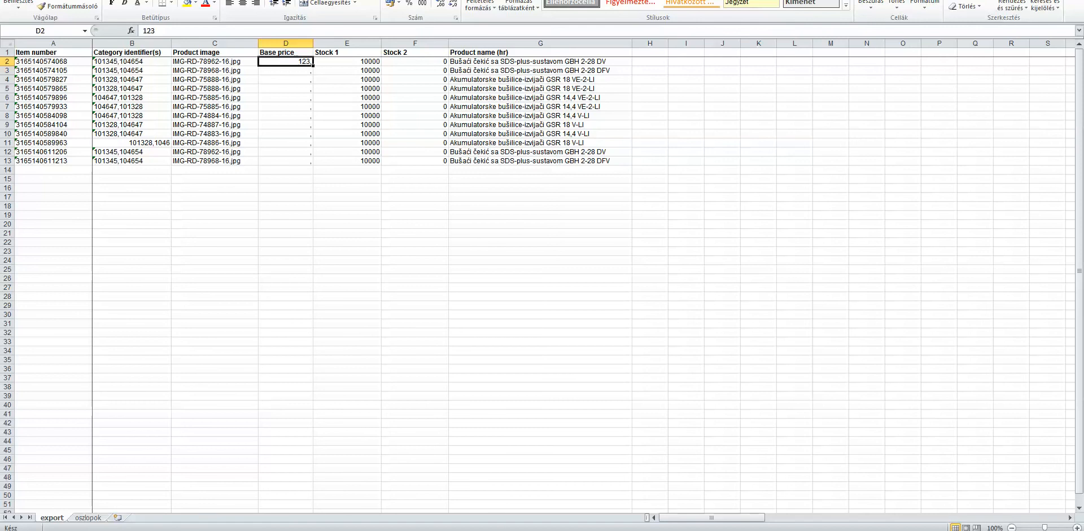
pyautogui.press('F2')
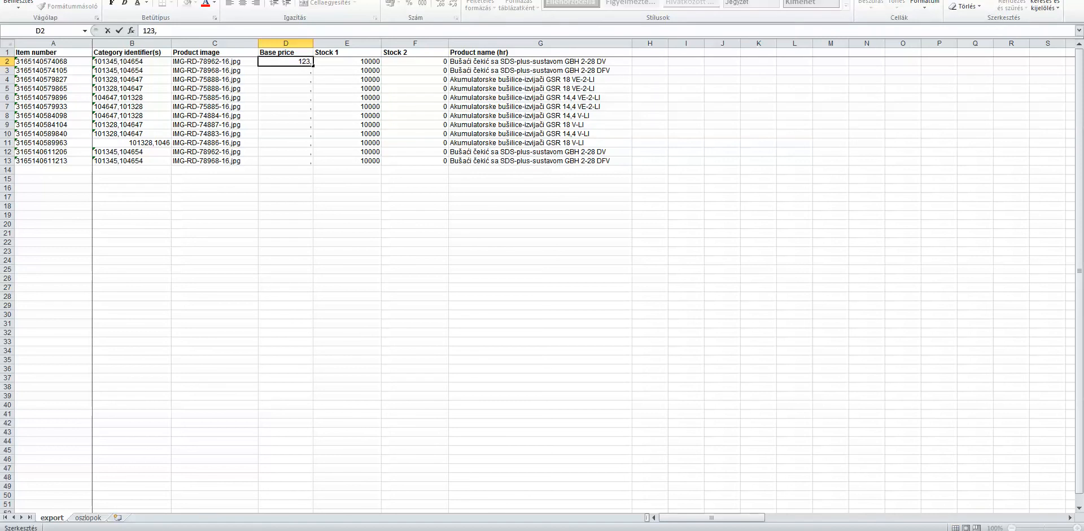
pyautogui.write(',456')
pyautogui.press('Return')
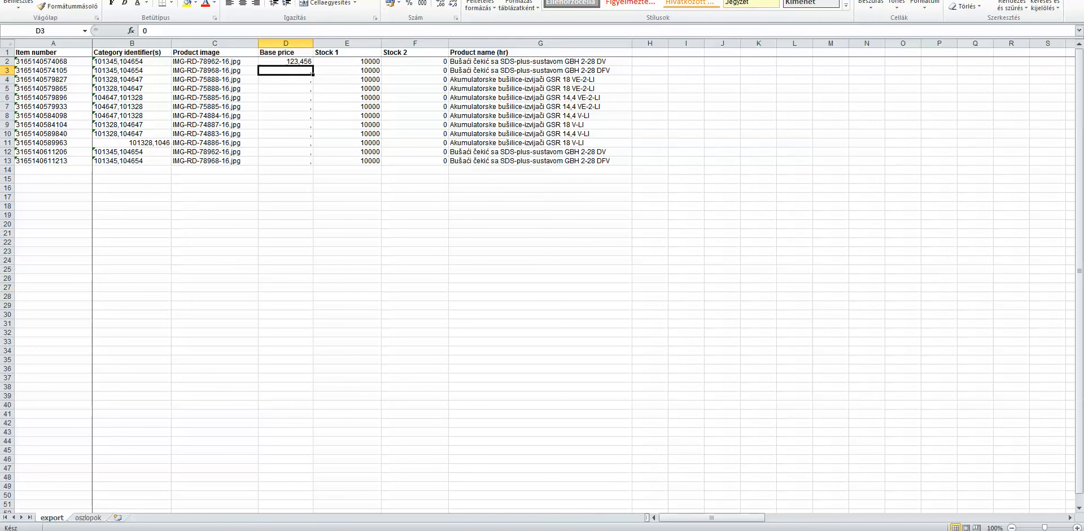
# Set the second product's Stock 1 to 5000 and Stock 2 to 3000 in row 3
pyautogui.press('Down')
pyautogui.press('Down')
pyautogui.press('Down')
pyautogui.press('Down')
pyautogui.press('Down')
pyautogui.press('Down')
pyautogui.press('Down')
pyautogui.press('Down')
pyautogui.press('Down')
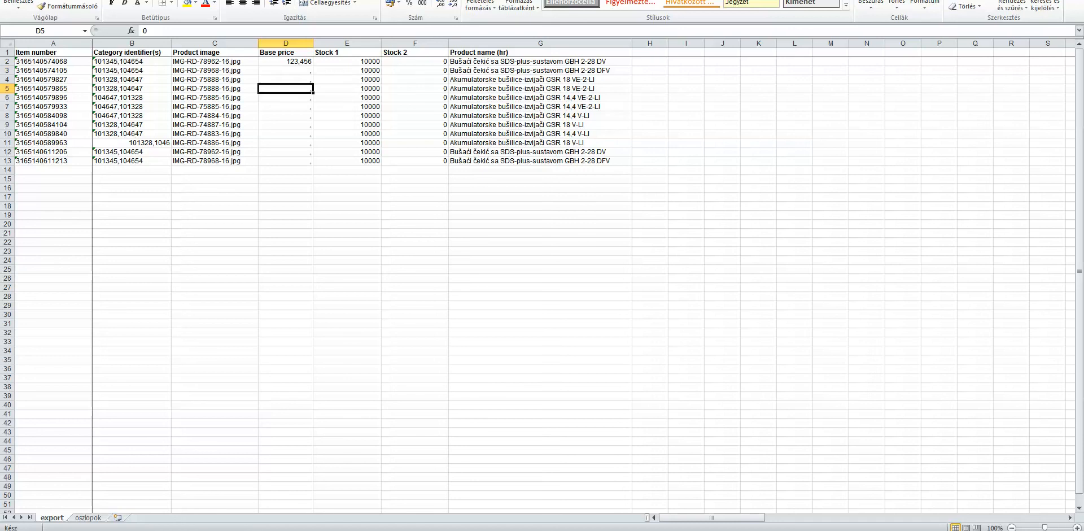
pyautogui.press('Down')
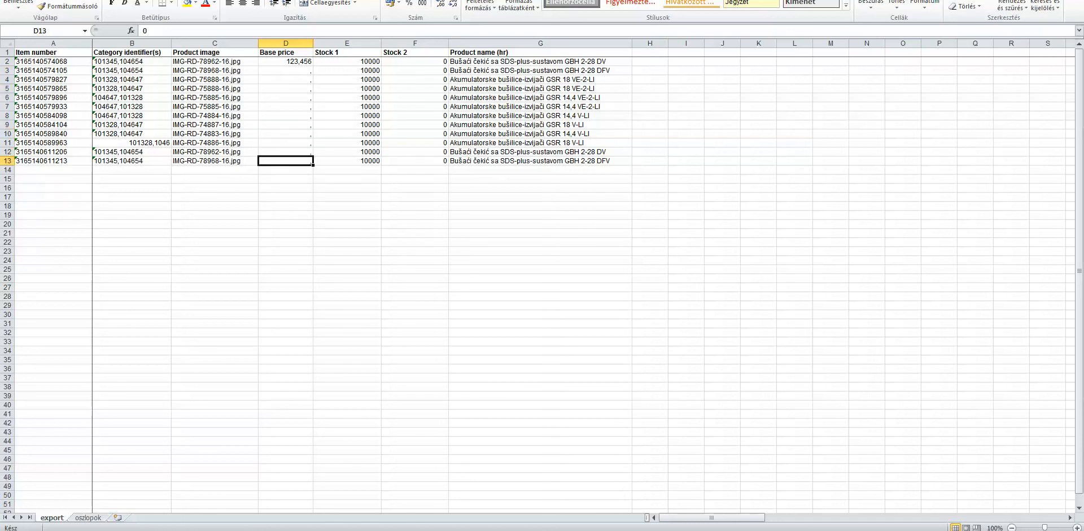
pyautogui.press('Right')
pyautogui.press('Up')
pyautogui.press('Up')
pyautogui.press('Down')
pyautogui.press('Up')
pyautogui.press('Up')
pyautogui.press('Up')
pyautogui.press('Up')
pyautogui.press('Up')
pyautogui.press('Up')
pyautogui.press('Up')
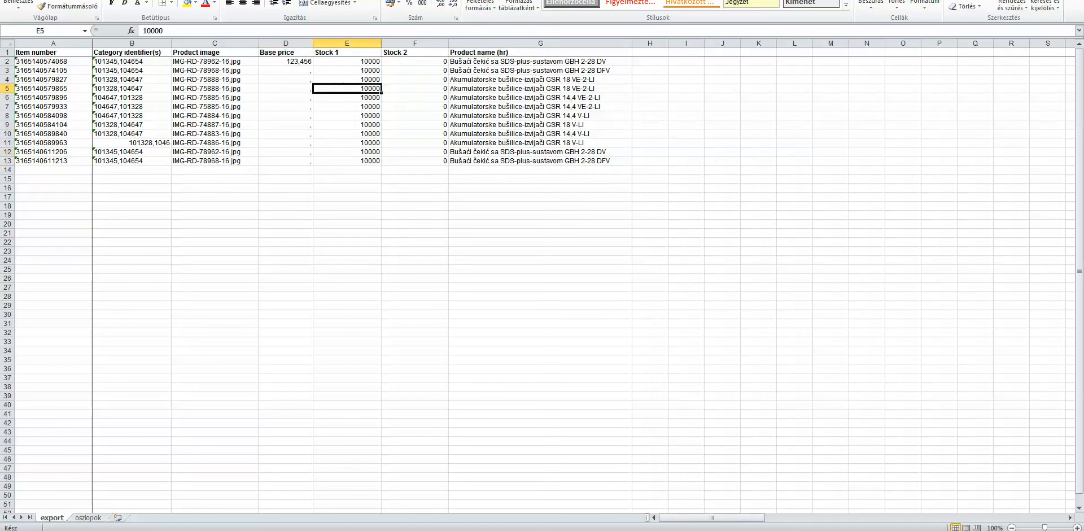
pyautogui.press('Up')
pyautogui.press('Up')
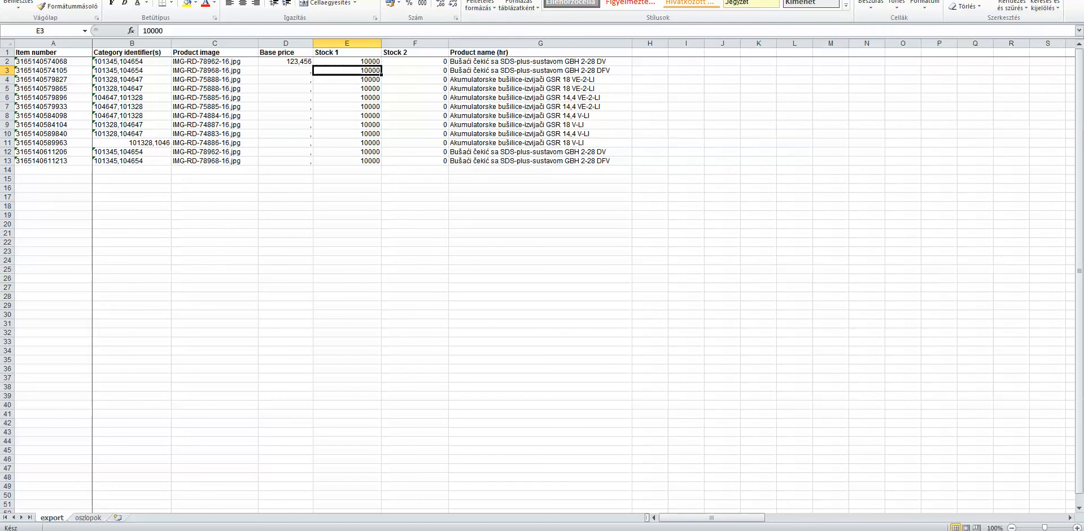
pyautogui.write('5000')
pyautogui.press('Tab')
pyautogui.write('3000')
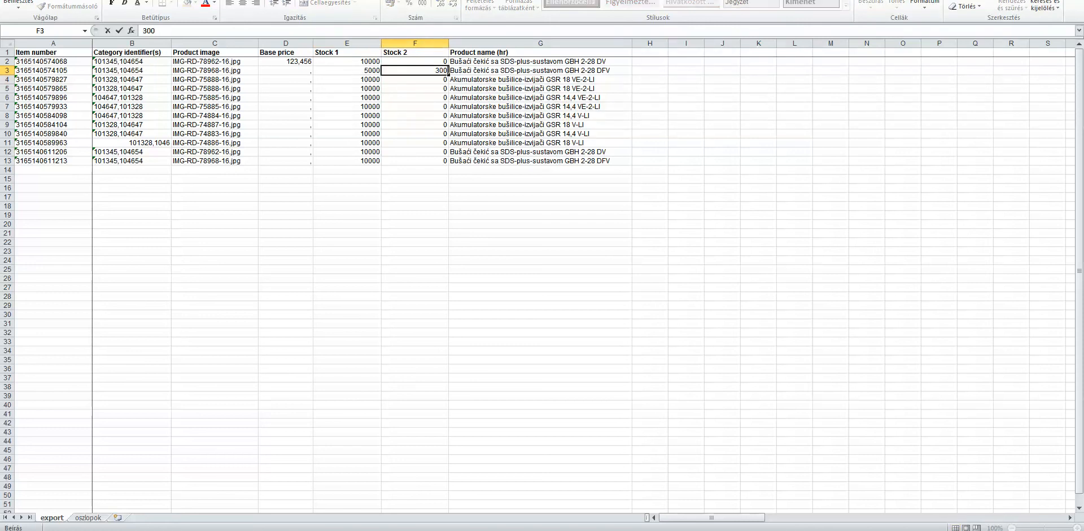
pyautogui.press('Return')
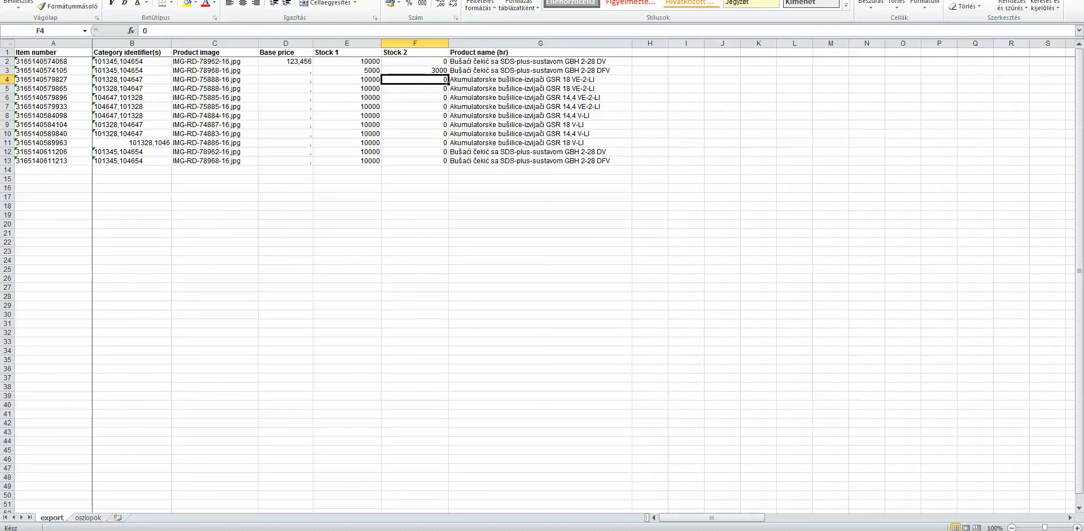
# Review the cells of the edited second product row and save the workbook
pyautogui.press('Up')
pyautogui.press('Left')
pyautogui.press('Right')
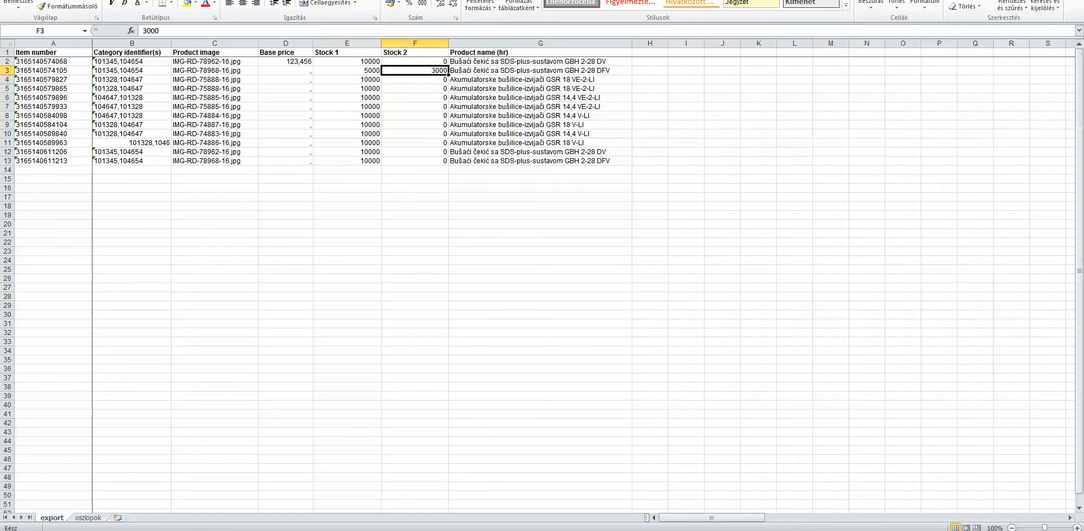
pyautogui.press('Left')
pyautogui.press('Left')
pyautogui.press('Left')
pyautogui.press('Left')
pyautogui.press('Right')
pyautogui.press('Right')
pyautogui.press('Right')
pyautogui.press('Right')
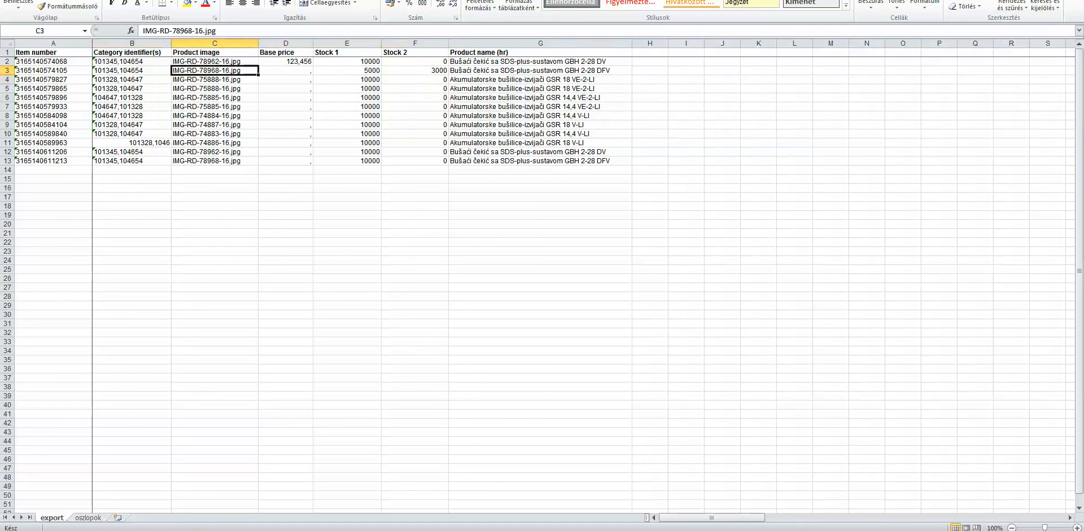
pyautogui.press('Right')
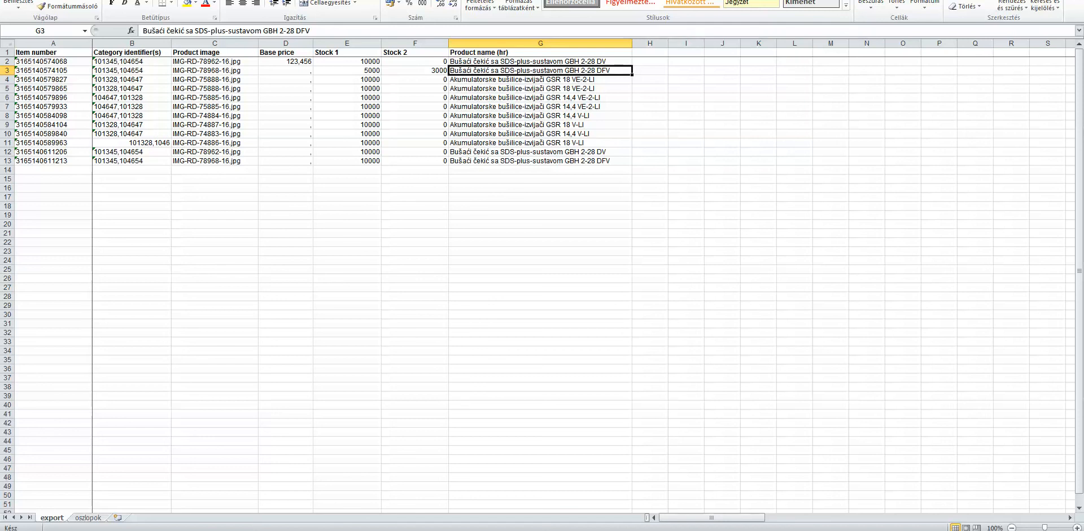
pyautogui.moveTo(225, 530)
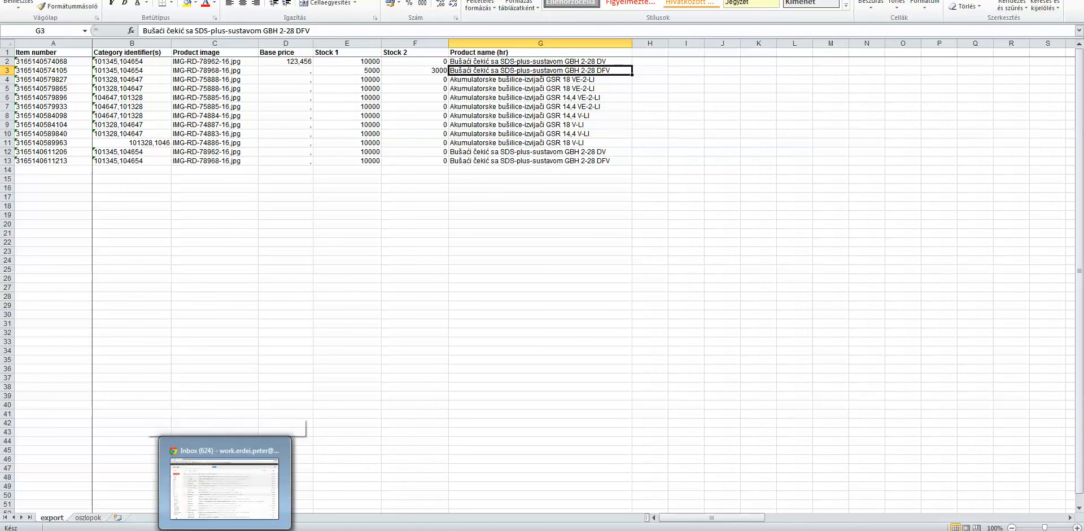
pyautogui.hotkey('ctrl', 's')
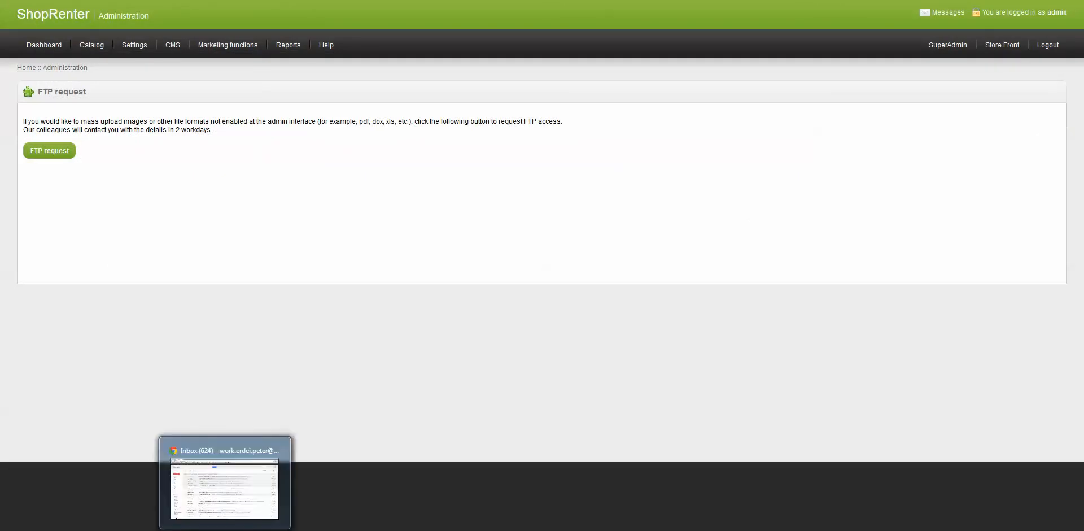
# Open the import of product information from XLS in the ShopRenter admin
pyautogui.moveTo(92, 45)
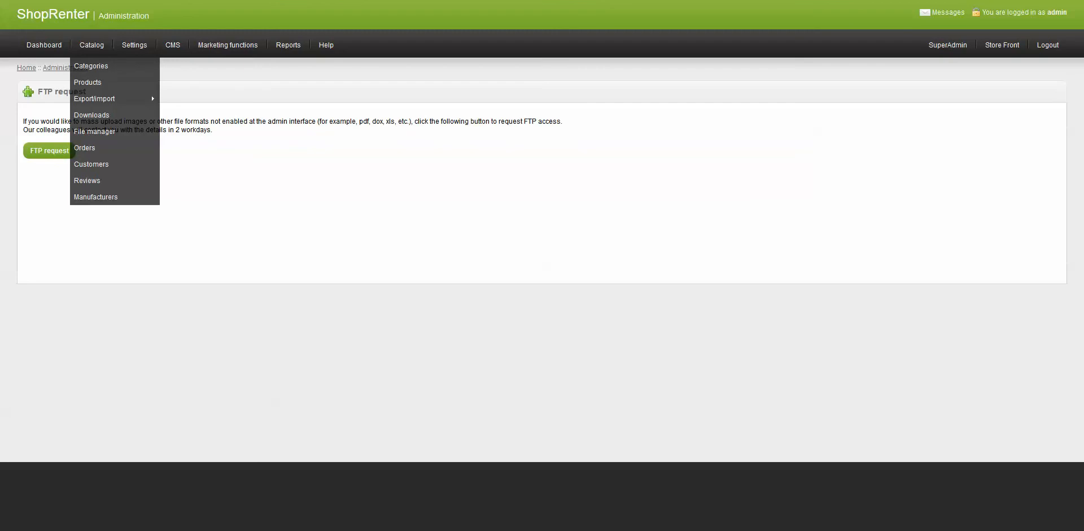
pyautogui.moveTo(113, 99)
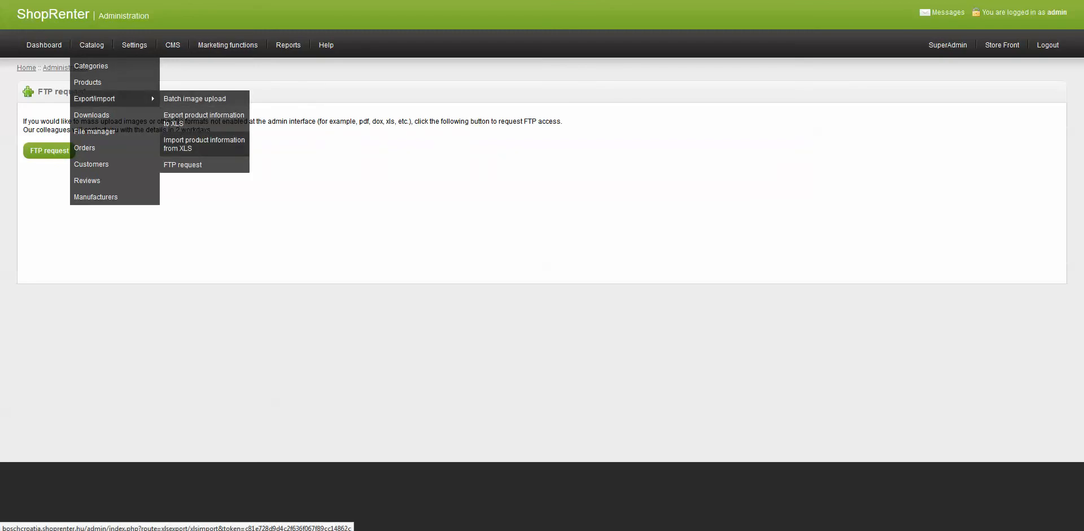
pyautogui.click(203, 144)
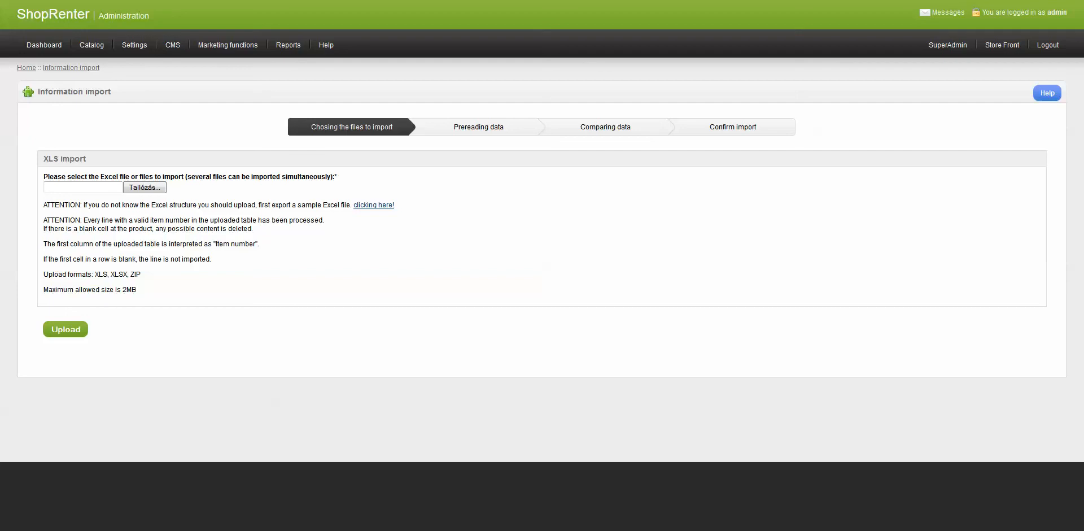
# Select the edited ShopRenter export file from the Downloads folder and upload it
pyautogui.click(144, 188)
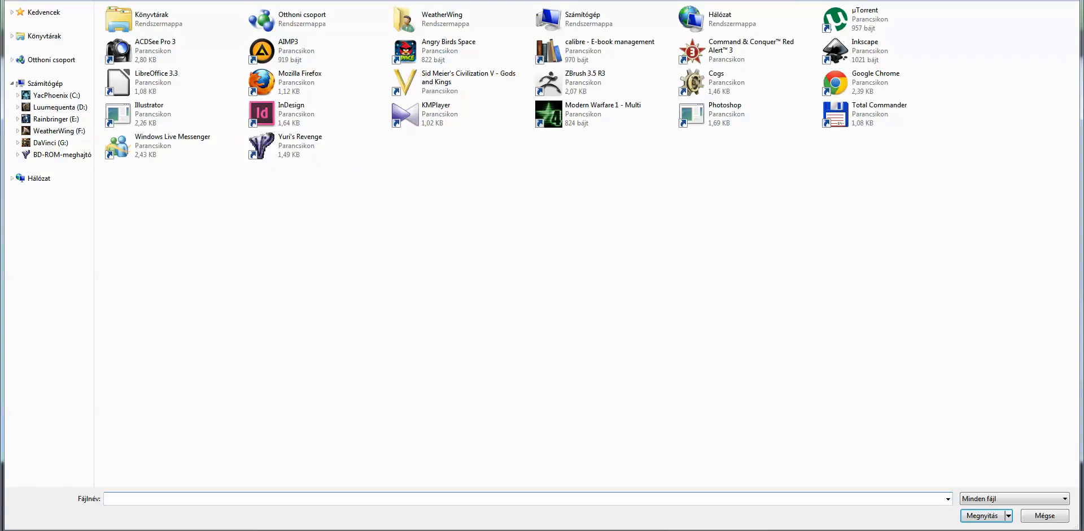
pyautogui.click(56, 95)
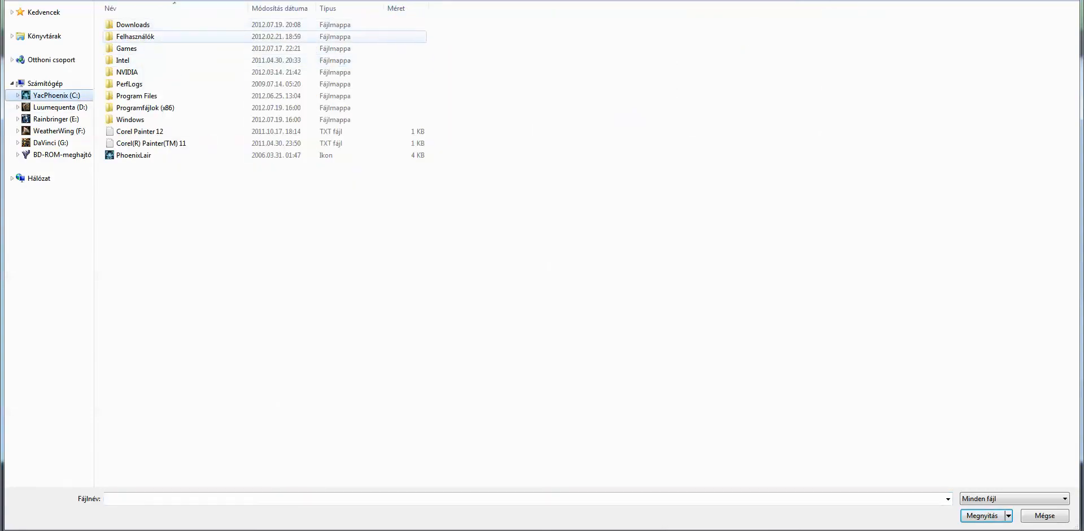
pyautogui.doubleClick(133, 25)
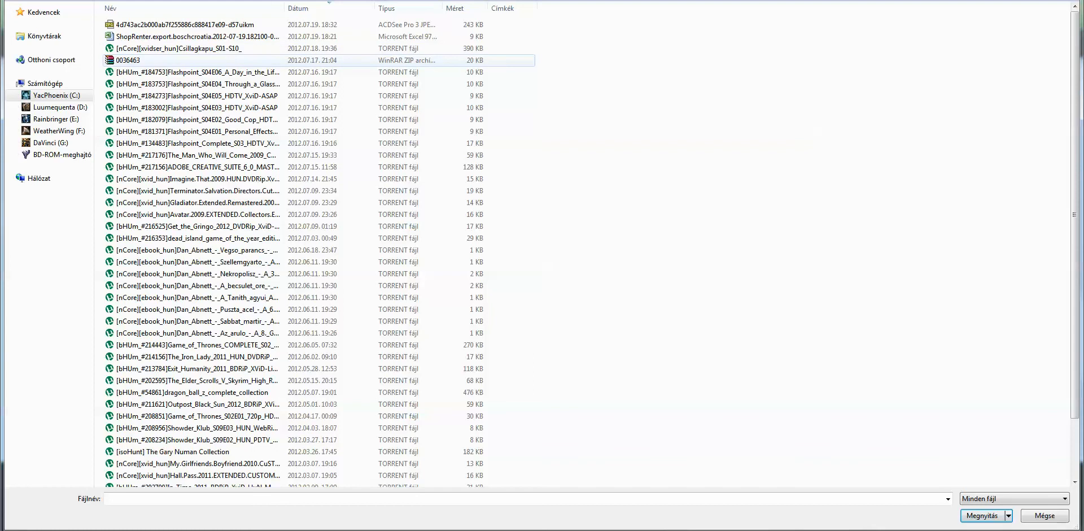
pyautogui.doubleClick(198, 36)
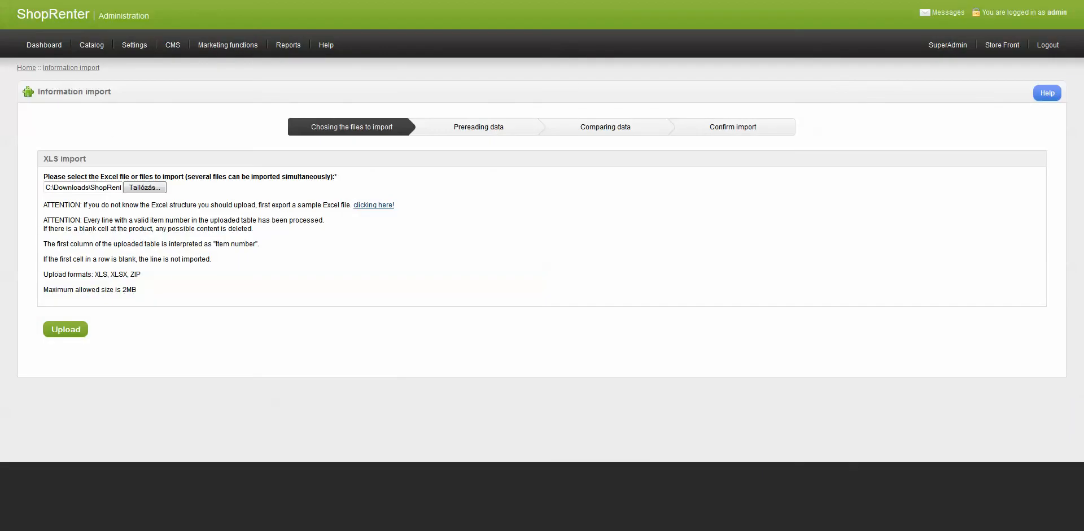
pyautogui.click(95, 187)
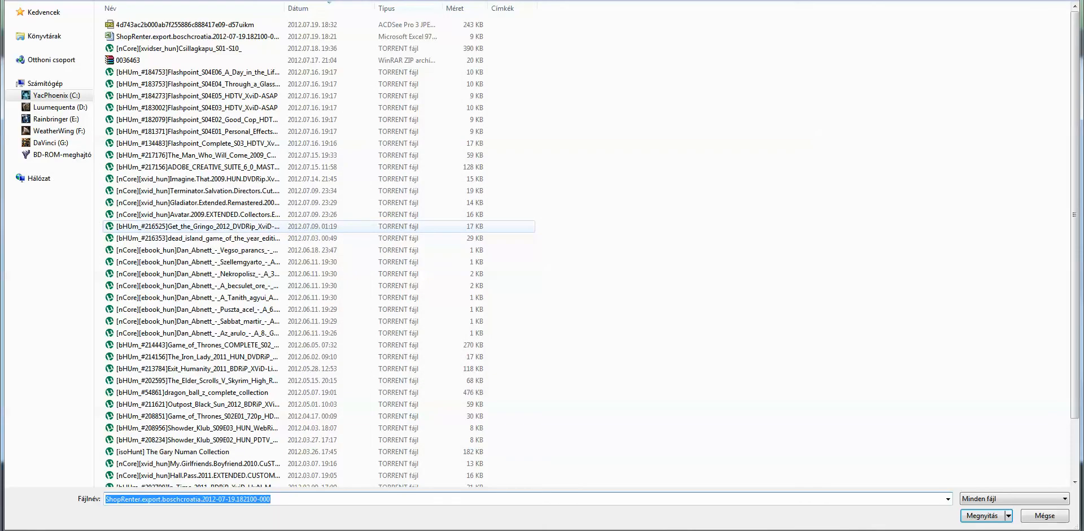
pyautogui.press('Return')
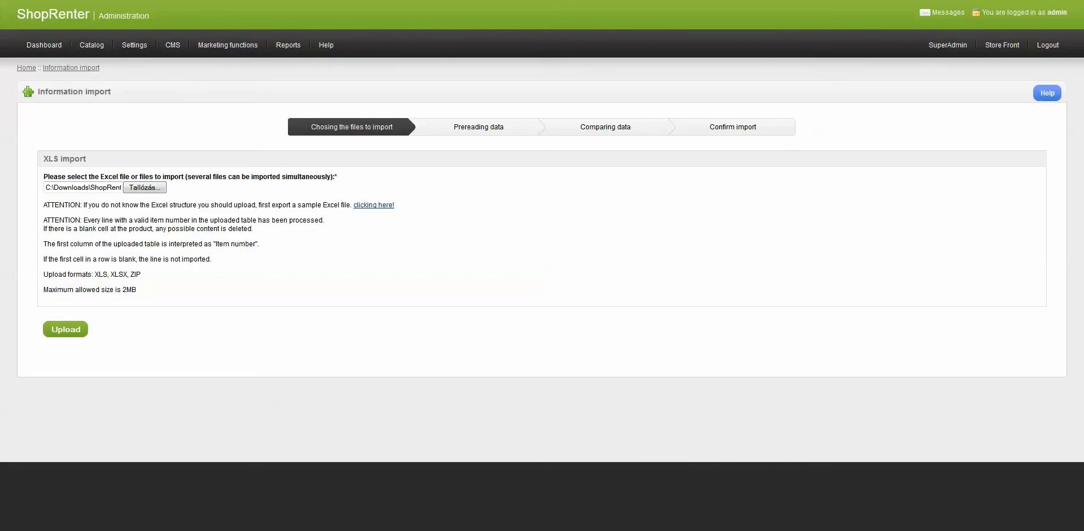
pyautogui.click(65, 329)
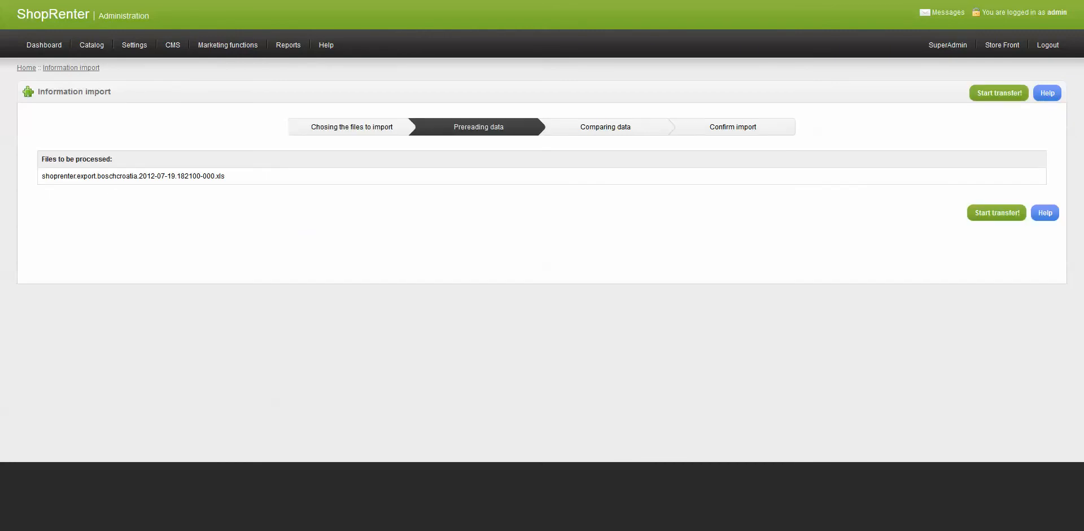
# Start the transfer of the listed export file
pyautogui.moveTo(226, 175); pyautogui.dragTo(42, 176)
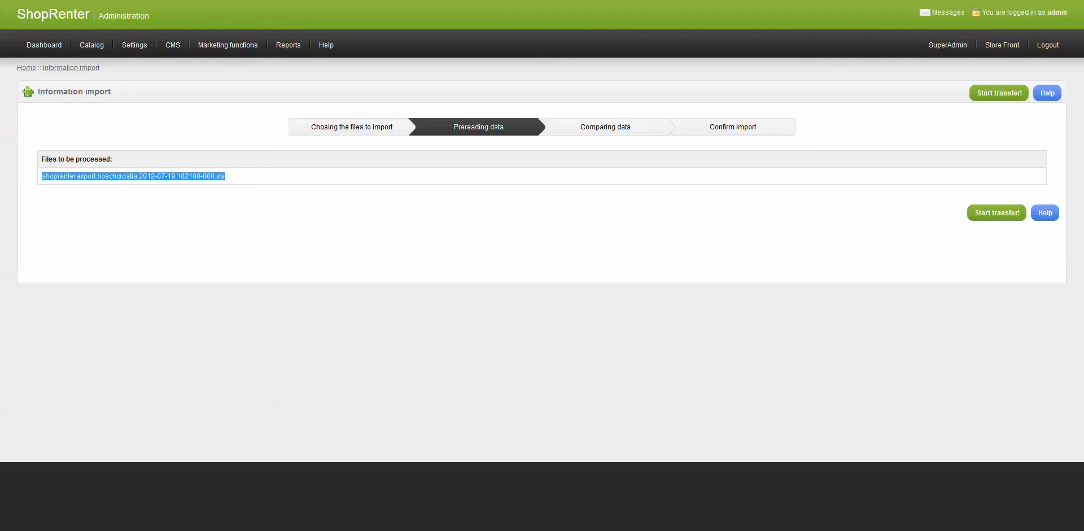
pyautogui.click(102, 195)
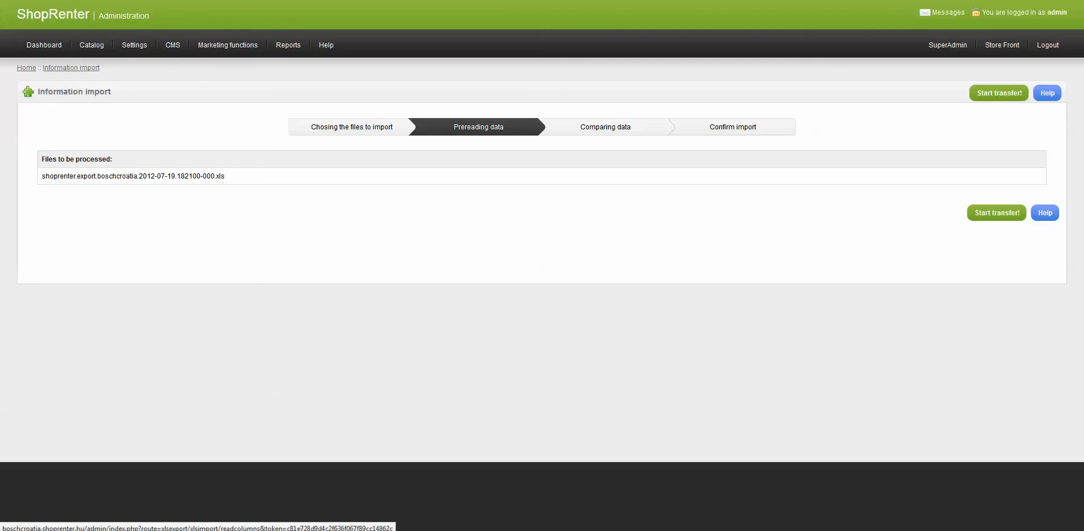
pyautogui.click(998, 213)
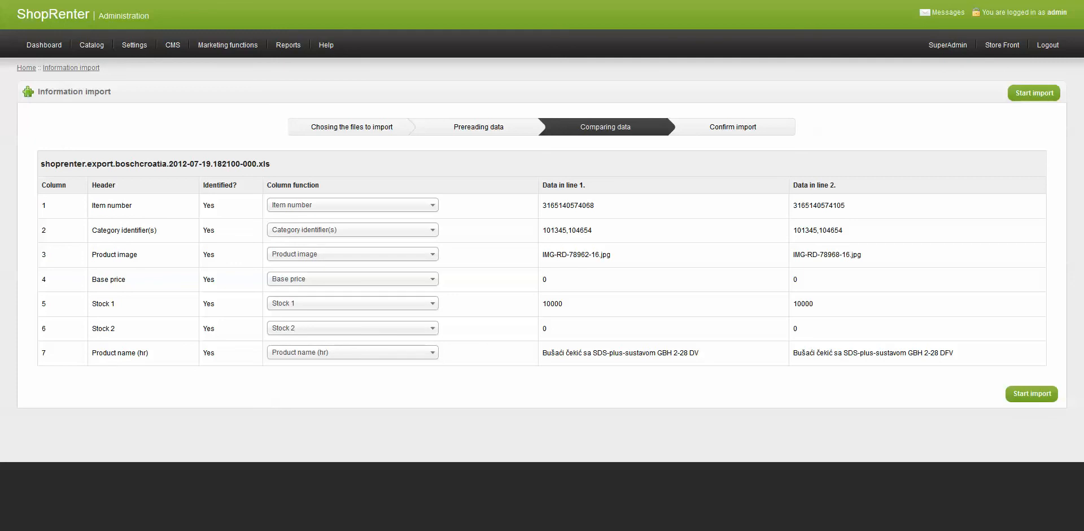
# Examine the headers and their column function mappings in the data comparison table
pyautogui.moveTo(116, 185); pyautogui.dragTo(91, 185)
pyautogui.click(91, 185)
pyautogui.moveTo(132, 205); pyautogui.dragTo(92, 205)
pyautogui.click(92, 205)
pyautogui.moveTo(220, 206); pyautogui.dragTo(220, 230)
pyautogui.click(222, 231)
pyautogui.moveTo(320, 185); pyautogui.dragTo(271, 185)
pyautogui.click(353, 205)
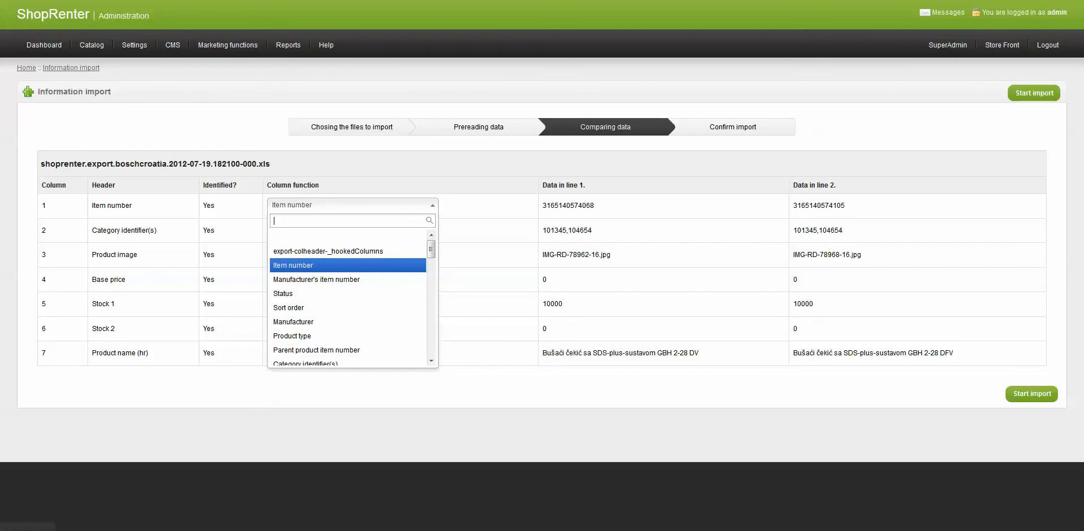
pyautogui.click(353, 205)
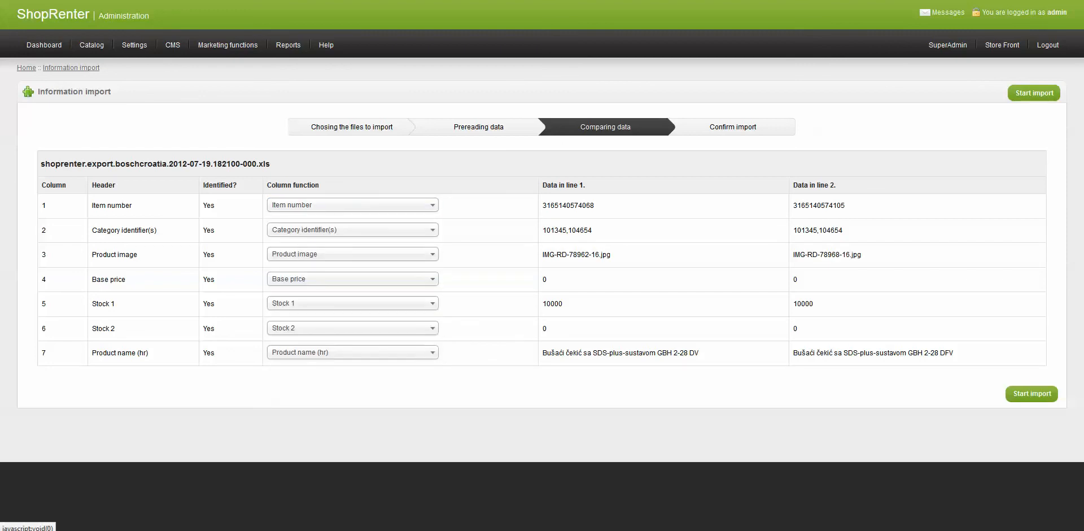
pyautogui.click(352, 205)
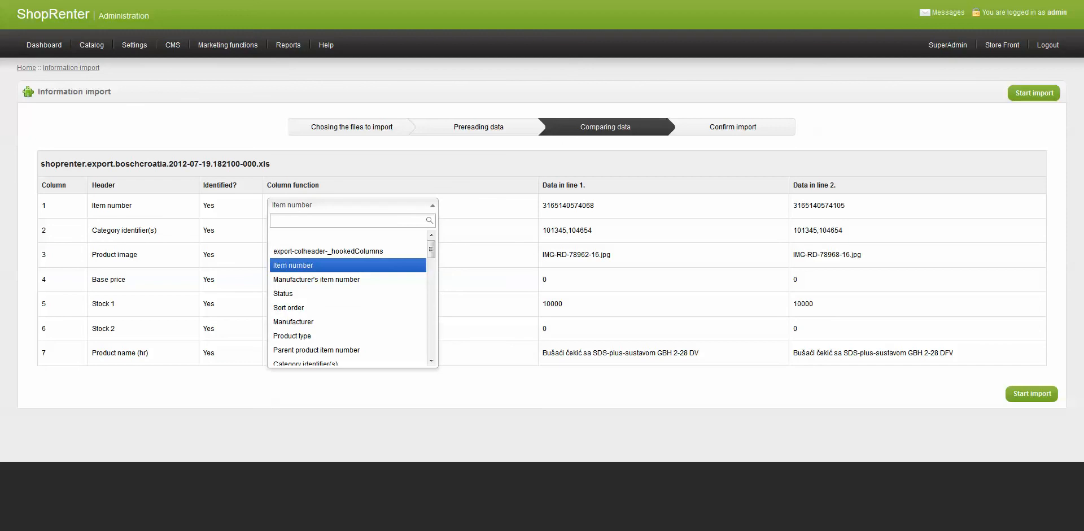
pyautogui.scroll(-10, 347, 299)
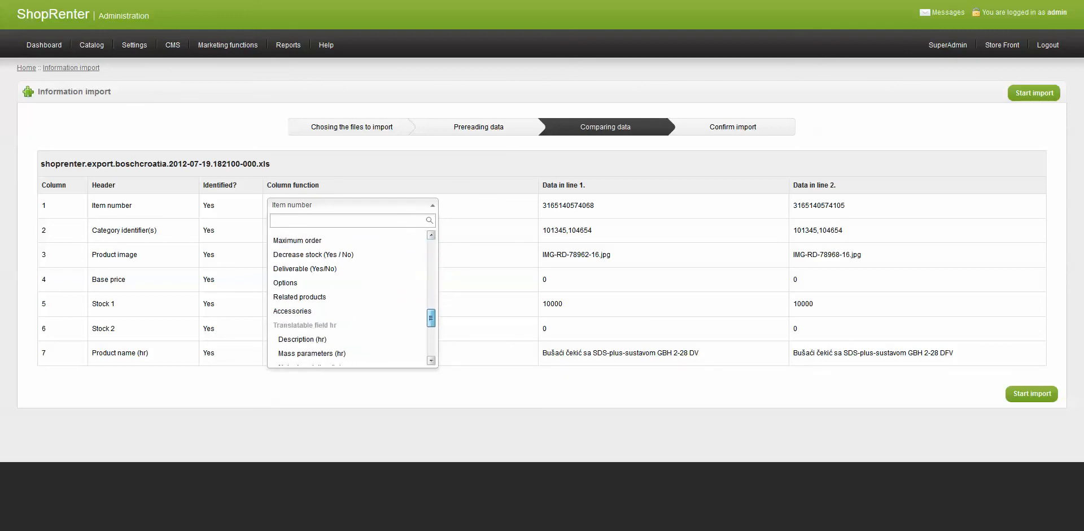
pyautogui.moveTo(431, 318); pyautogui.dragTo(431, 247)
pyautogui.click(412, 205)
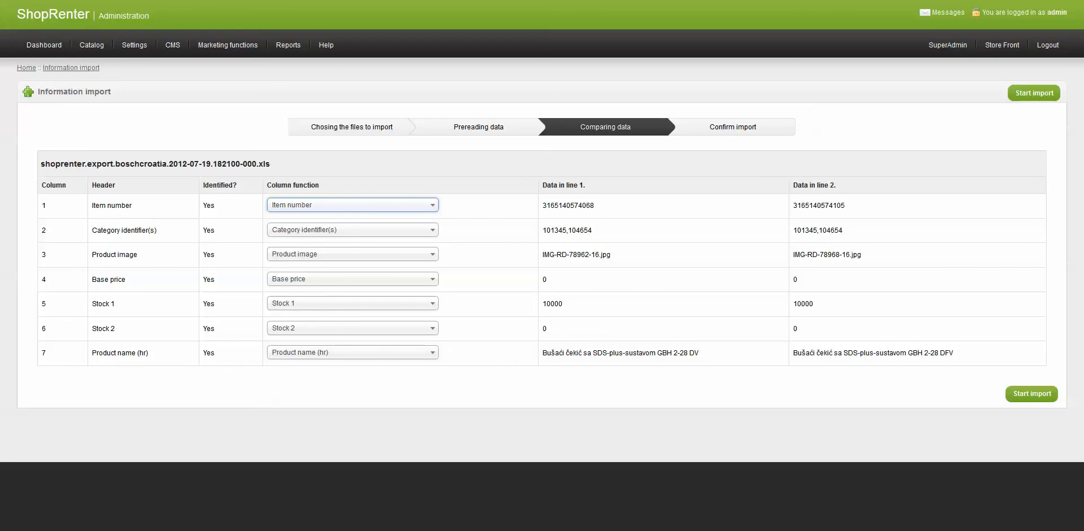
pyautogui.click(353, 303)
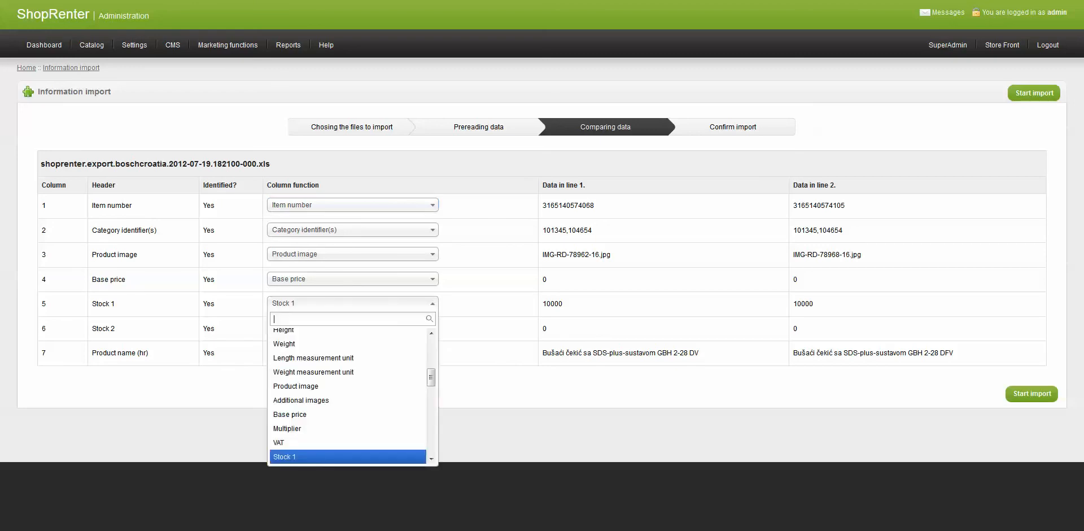
# Swap the stock mappings: assign Stock 2 to the Stock 1 column and Stock 1 to the Stock 2 column
pyautogui.scroll(-3, 348, 395)
pyautogui.click(317, 406)
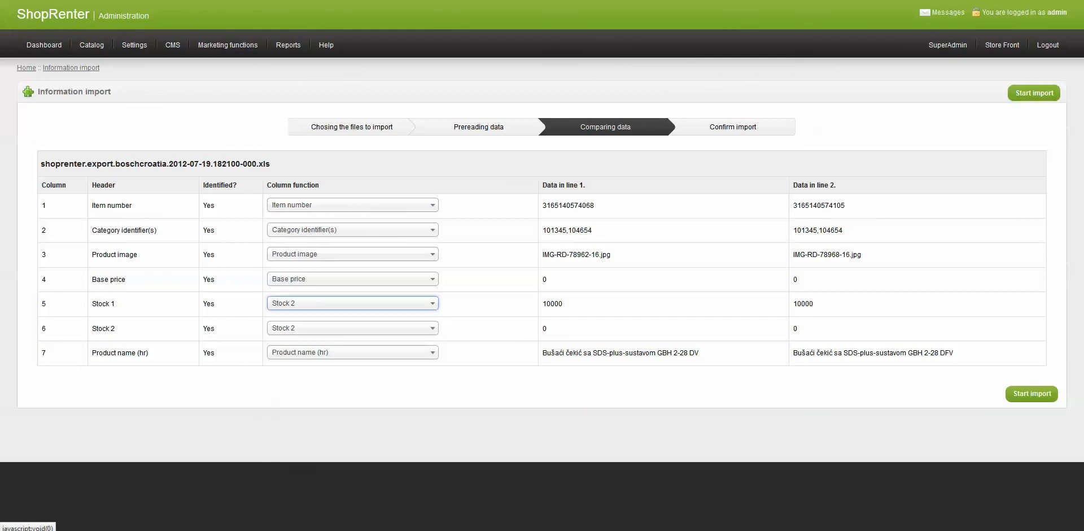
pyautogui.click(328, 328)
pyautogui.click(317, 473)
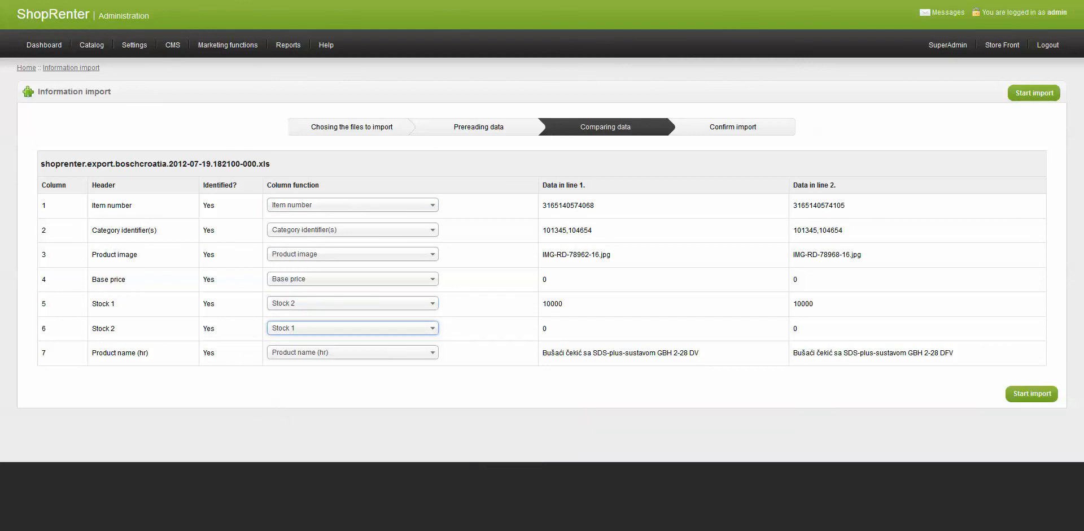
# Review the column function options offered for the Base price and Product image columns
pyautogui.click(353, 279)
pyautogui.click(316, 431)
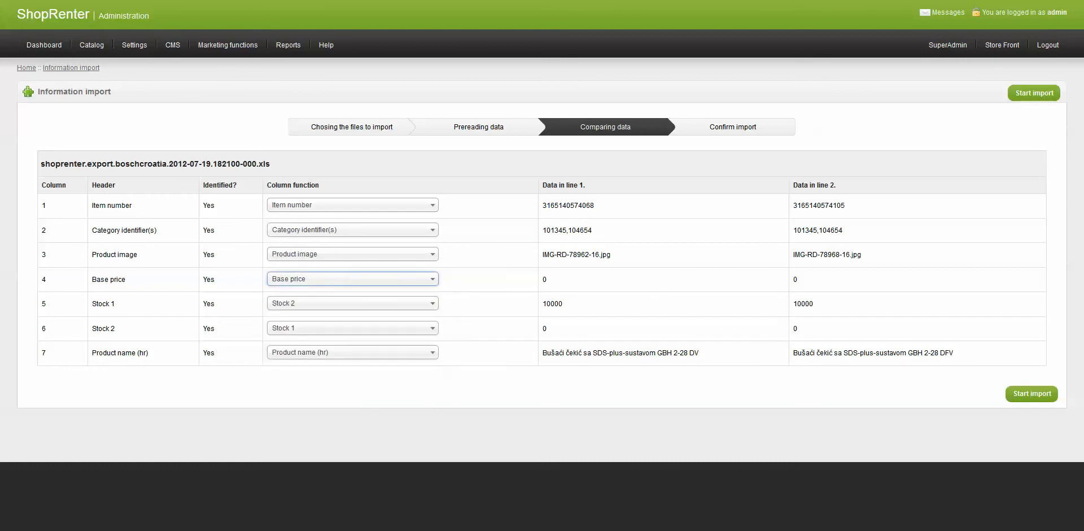
pyautogui.click(353, 254)
pyautogui.click(353, 254)
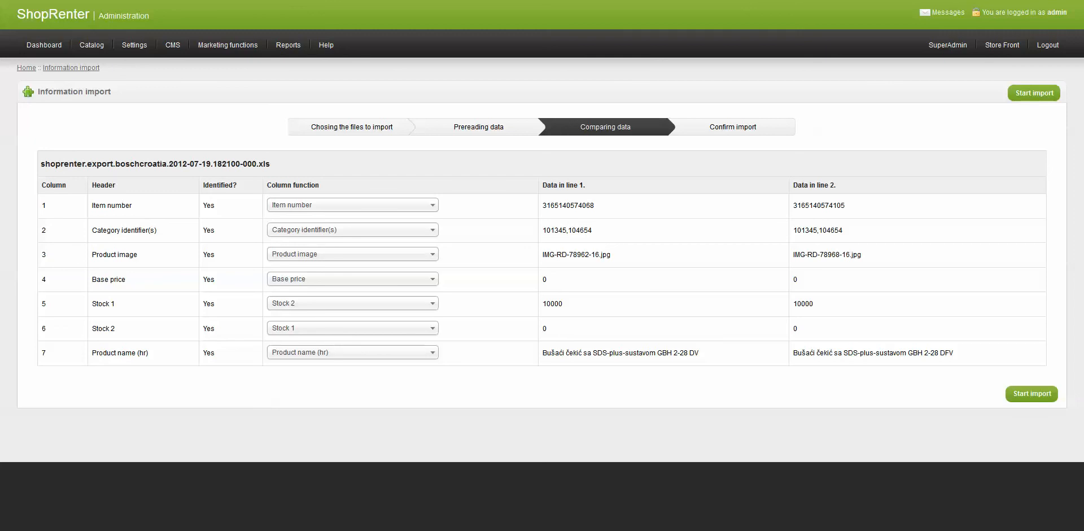
pyautogui.click(352, 279)
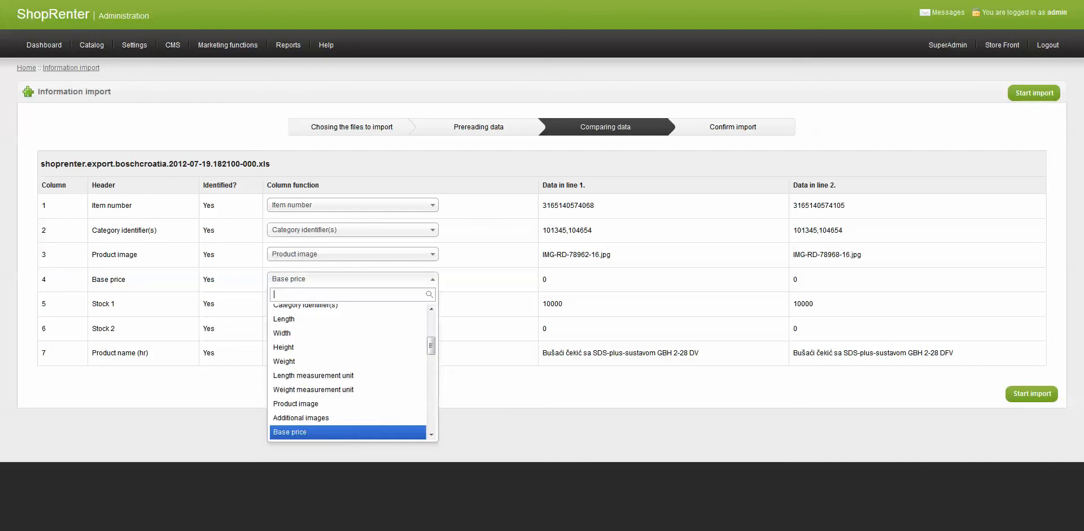
pyautogui.click(353, 279)
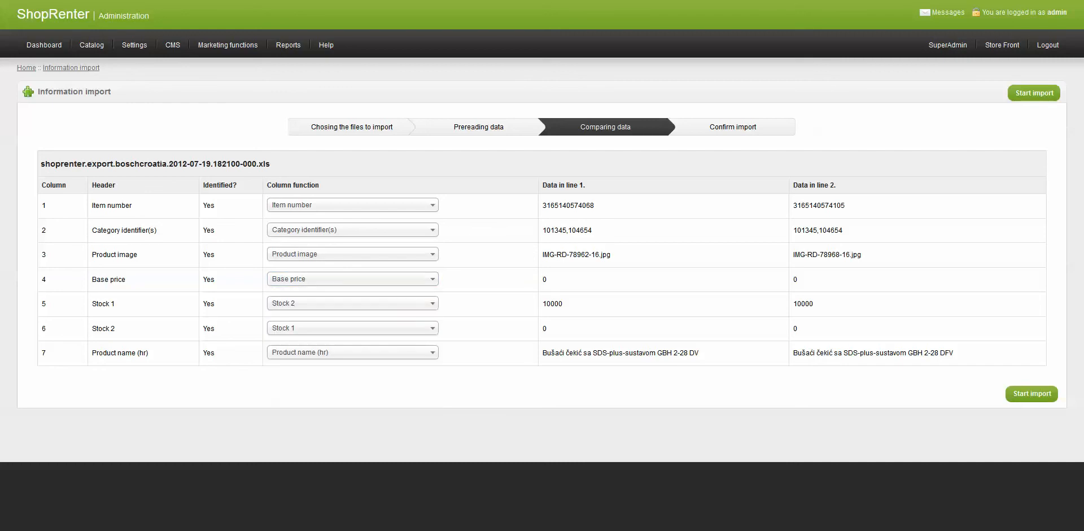
# Proceed to the import confirmation, review the lines to be imported, and run the import
pyautogui.click(1035, 94)
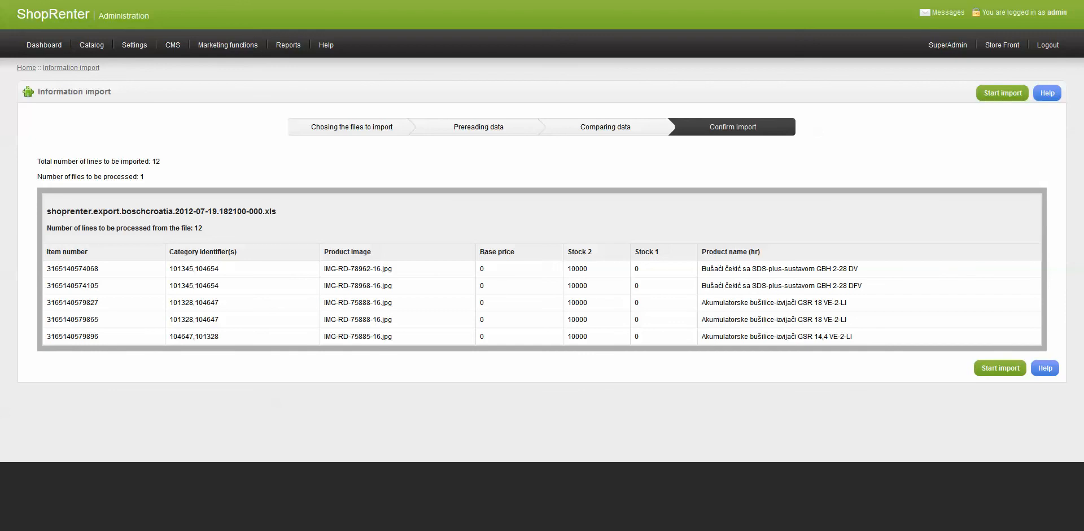
pyautogui.moveTo(863, 286); pyautogui.dragTo(701, 286)
pyautogui.click(701, 286)
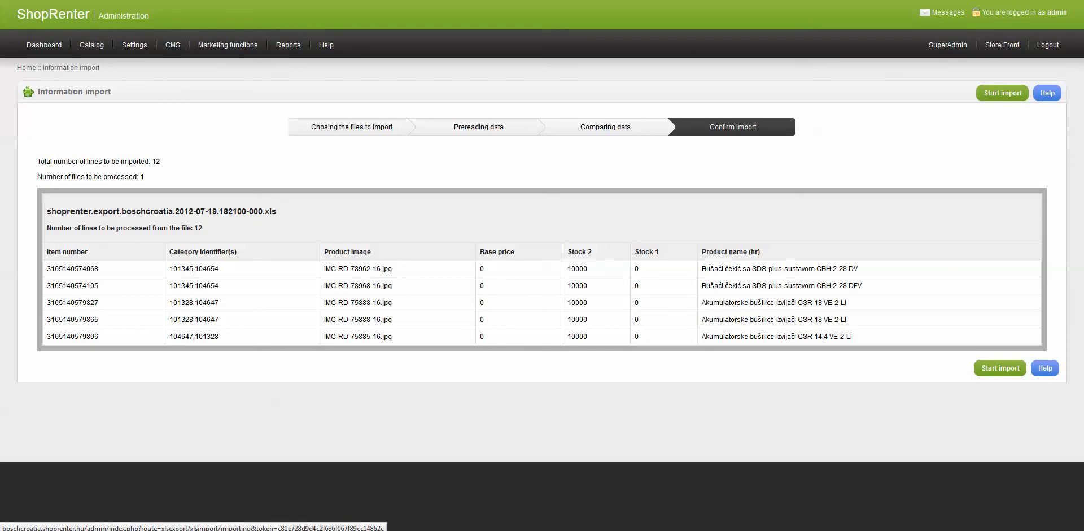
pyautogui.click(1002, 93)
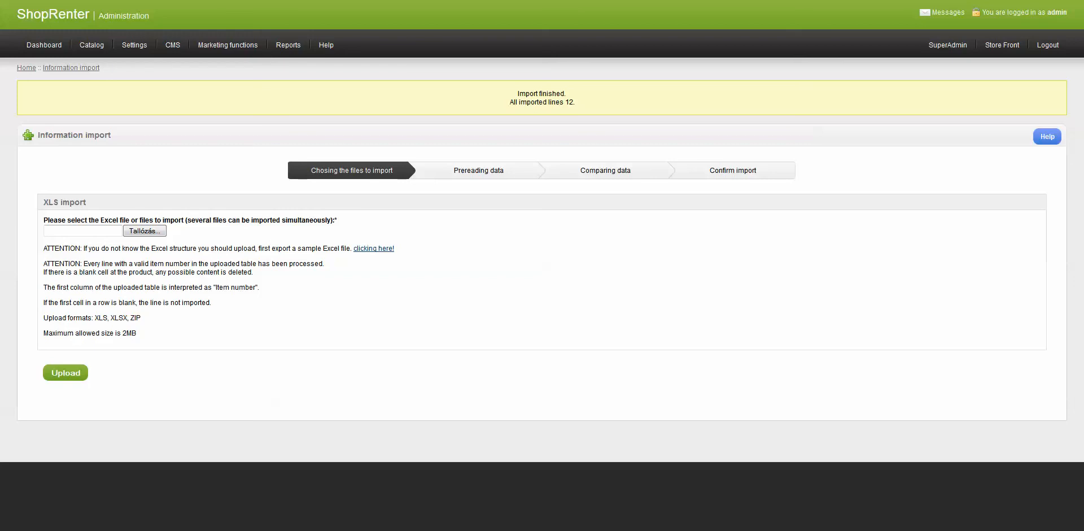
# Reopen the import of product information from XLS from the catalog's export/import options
pyautogui.moveTo(92, 45)
pyautogui.moveTo(95, 99)
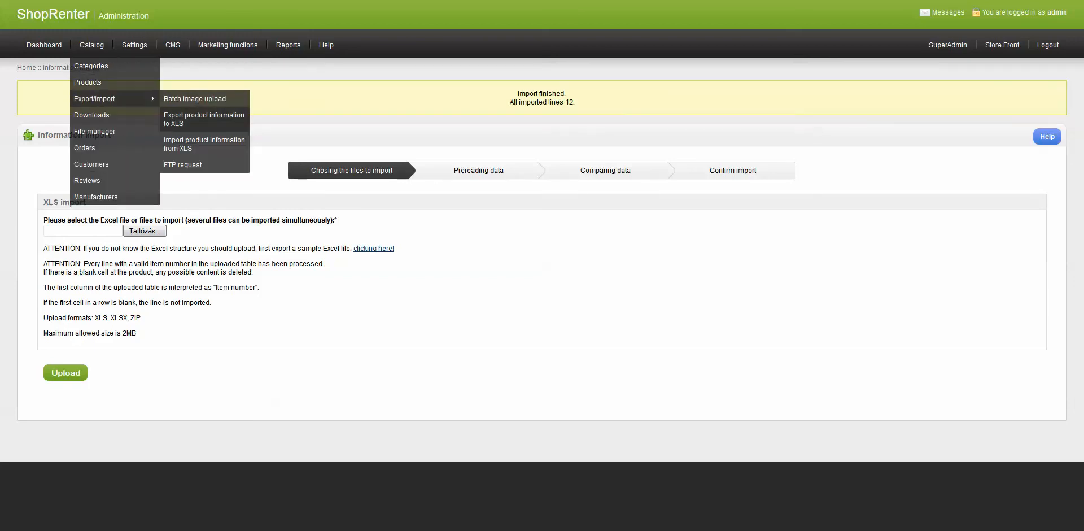
pyautogui.click(203, 144)
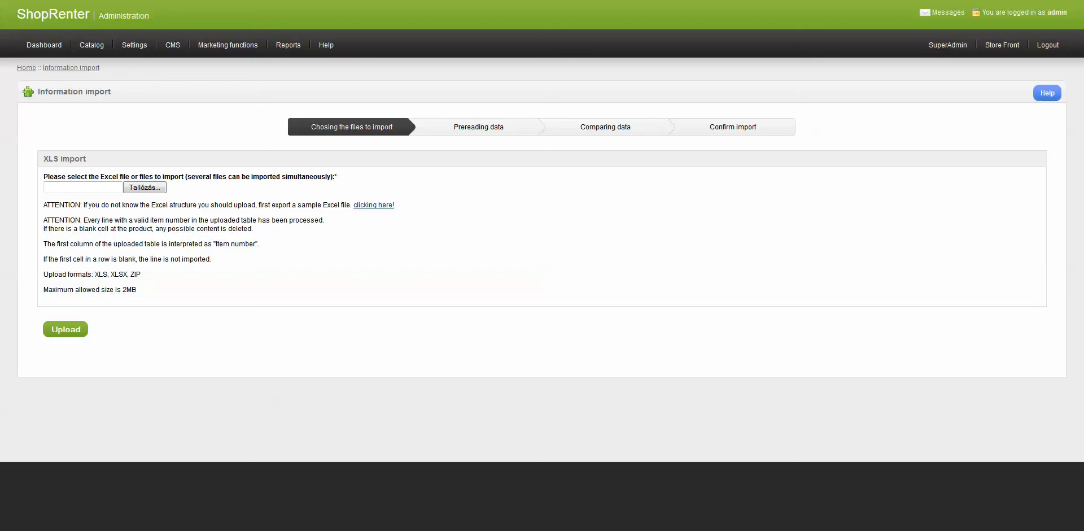
# Open the catalog's export/import options again
pyautogui.moveTo(91, 45)
pyautogui.moveTo(95, 99)
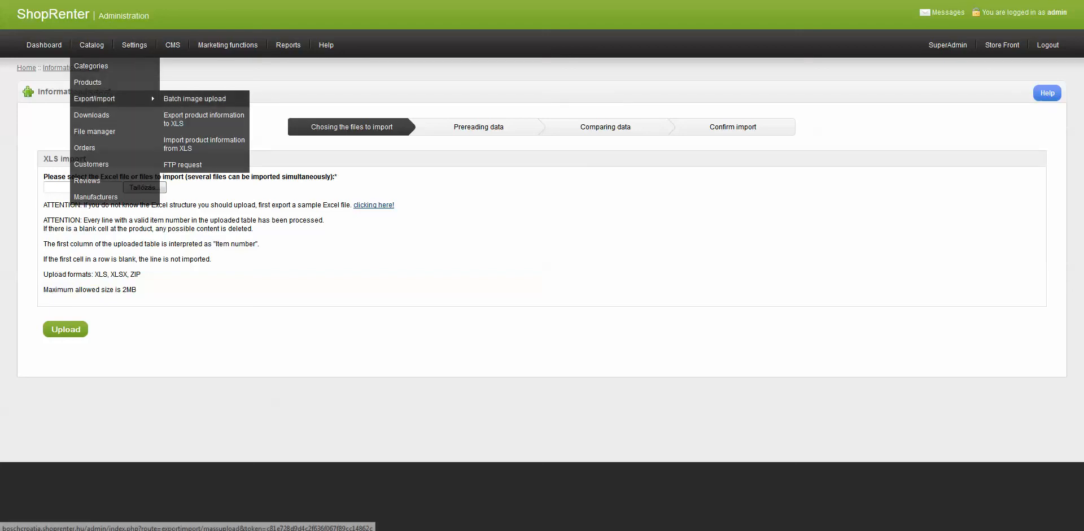